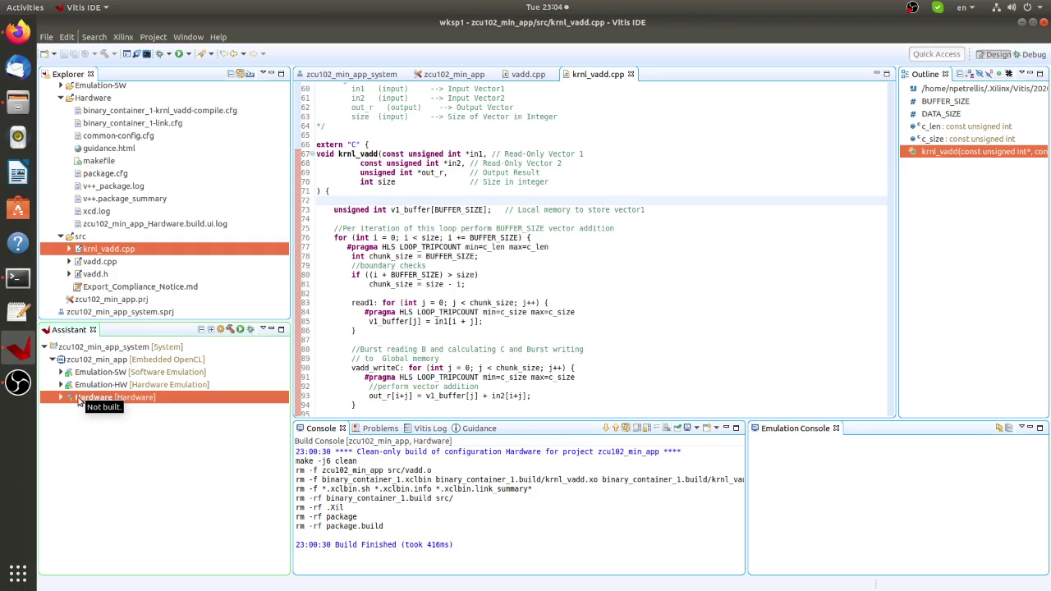
Build zcu102_min_app's Hardware configuration to produce binary_container_1.xclbin.
right_click(79, 400)
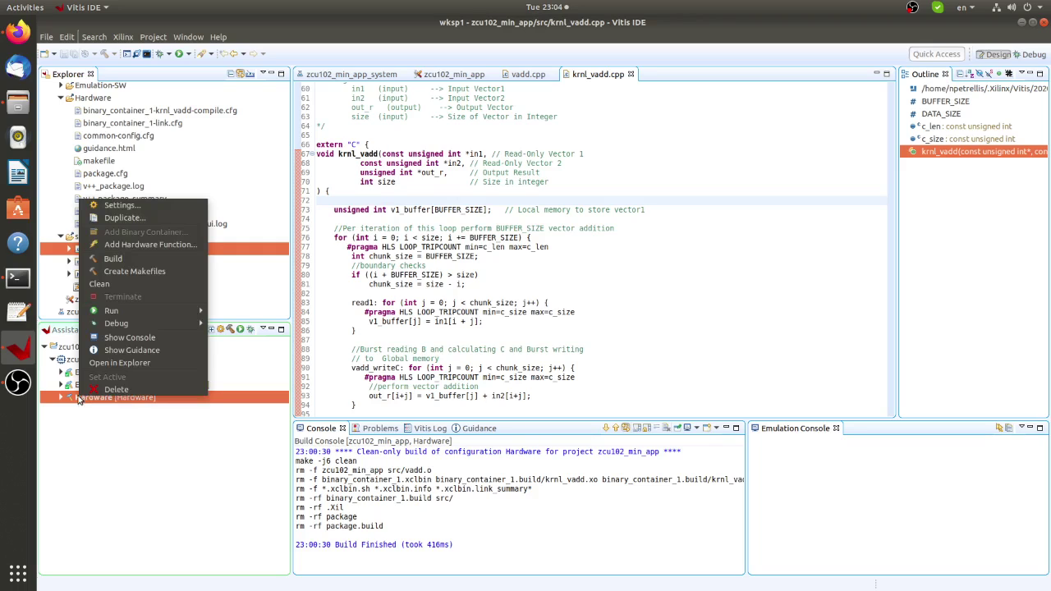
click(112, 258)
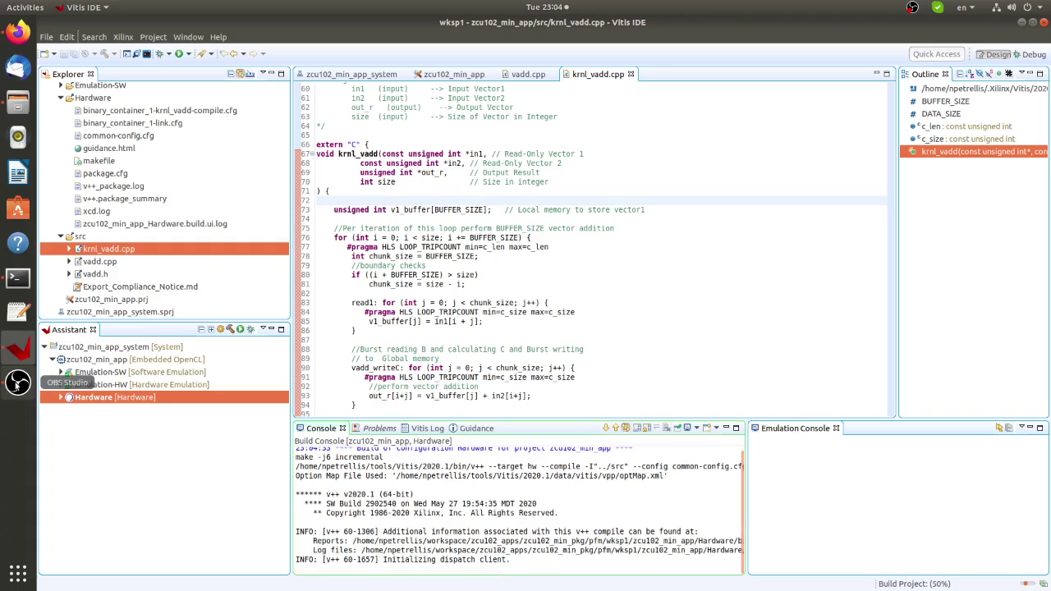
click(16, 383)
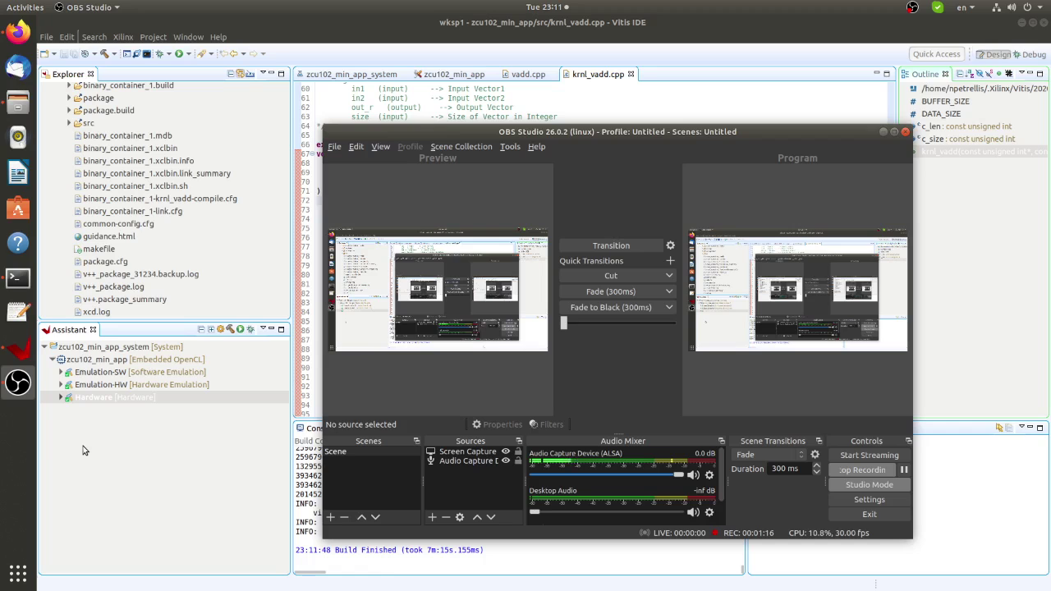
click(119, 453)
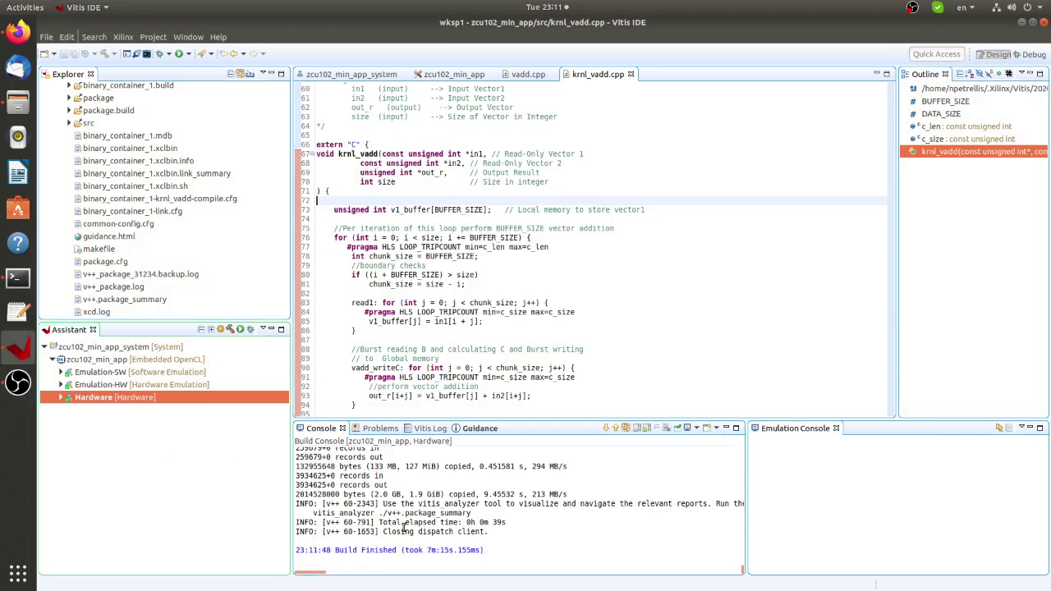
scroll(403, 527, up, 3)
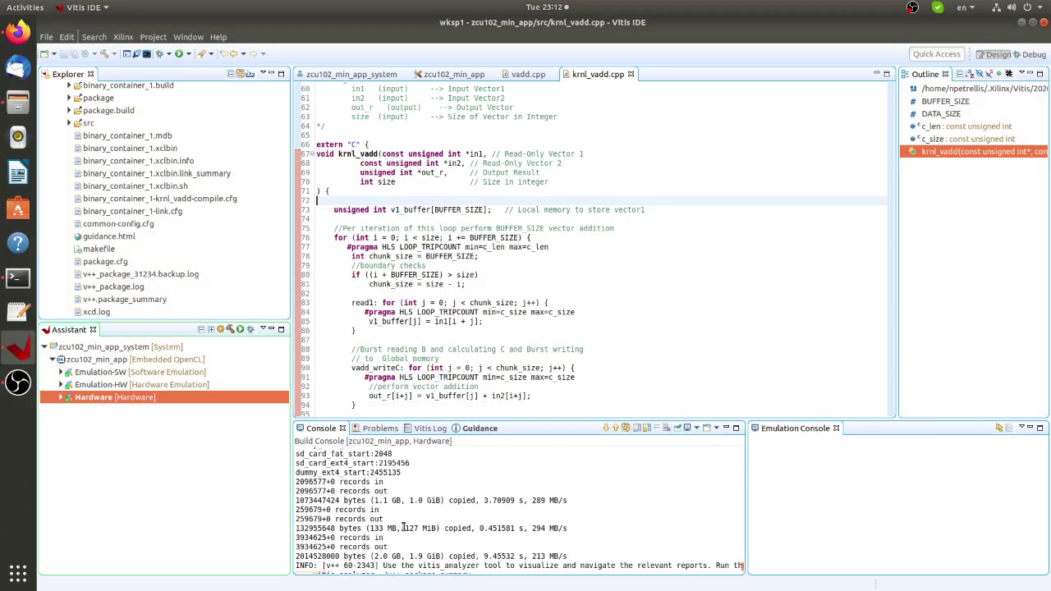
scroll(403, 526, up, 5)
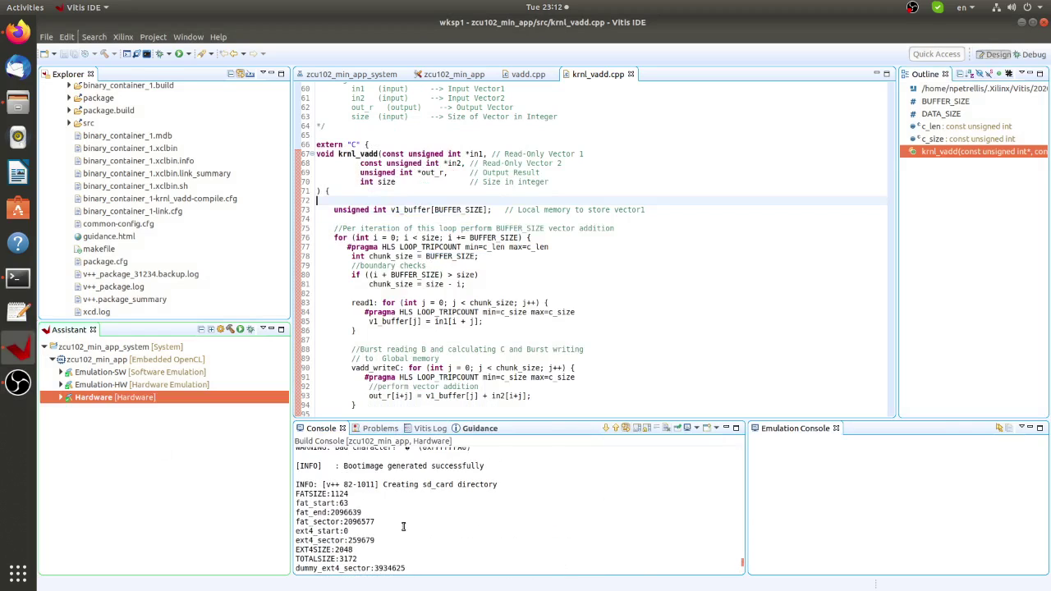
scroll(404, 526, up, 10)
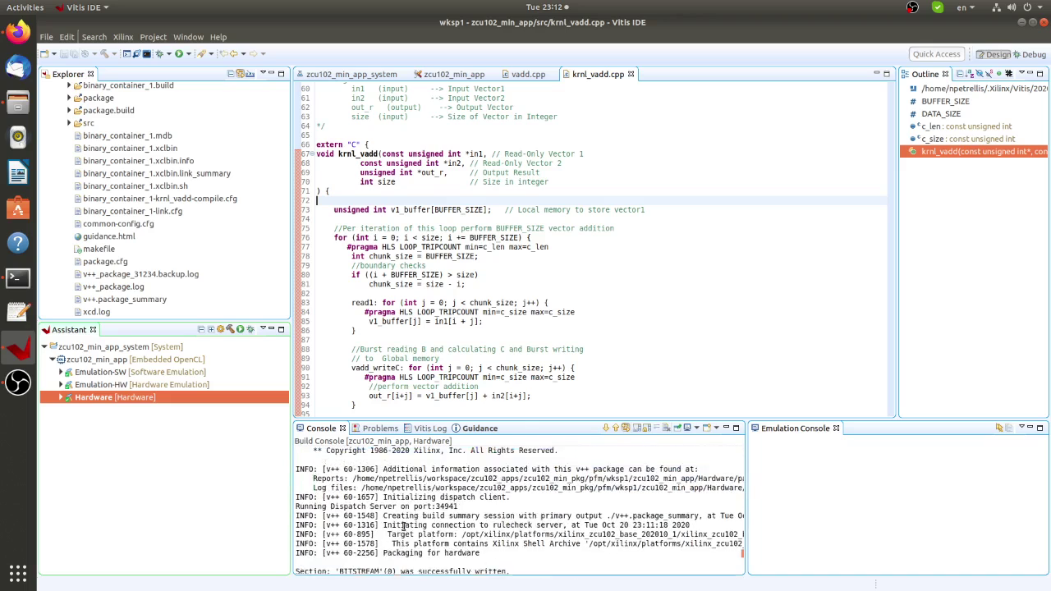
scroll(403, 526, up, 2)
scroll(403, 526, down, 4)
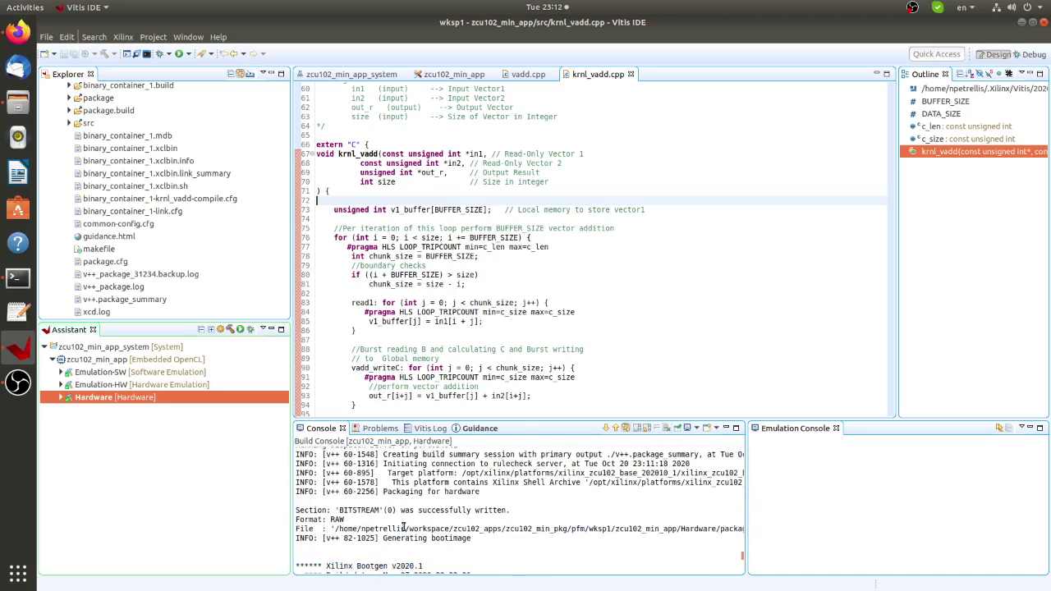
scroll(403, 526, down, 1)
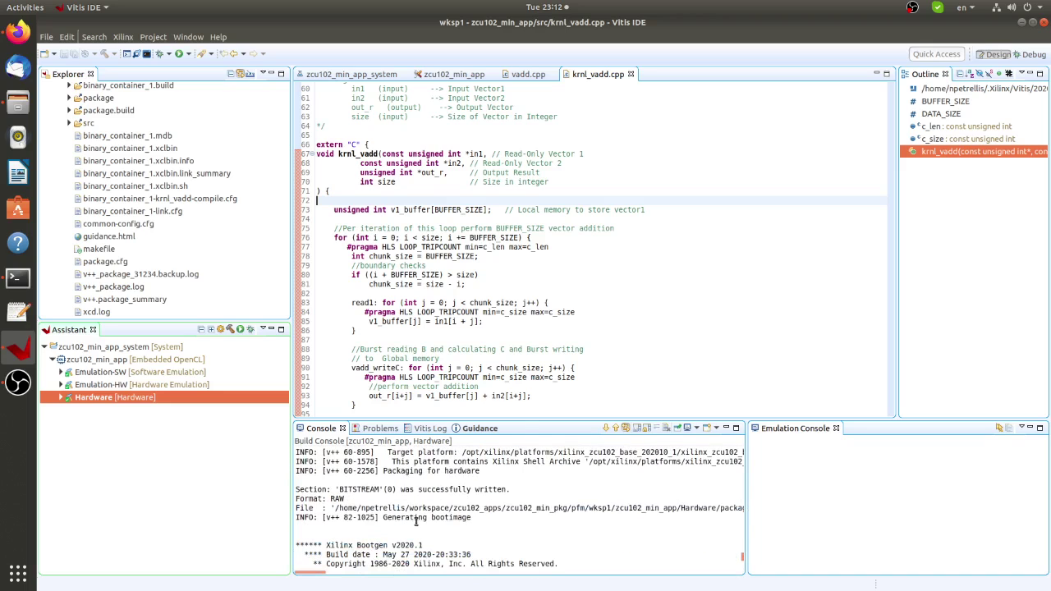
scroll(416, 522, down, 10)
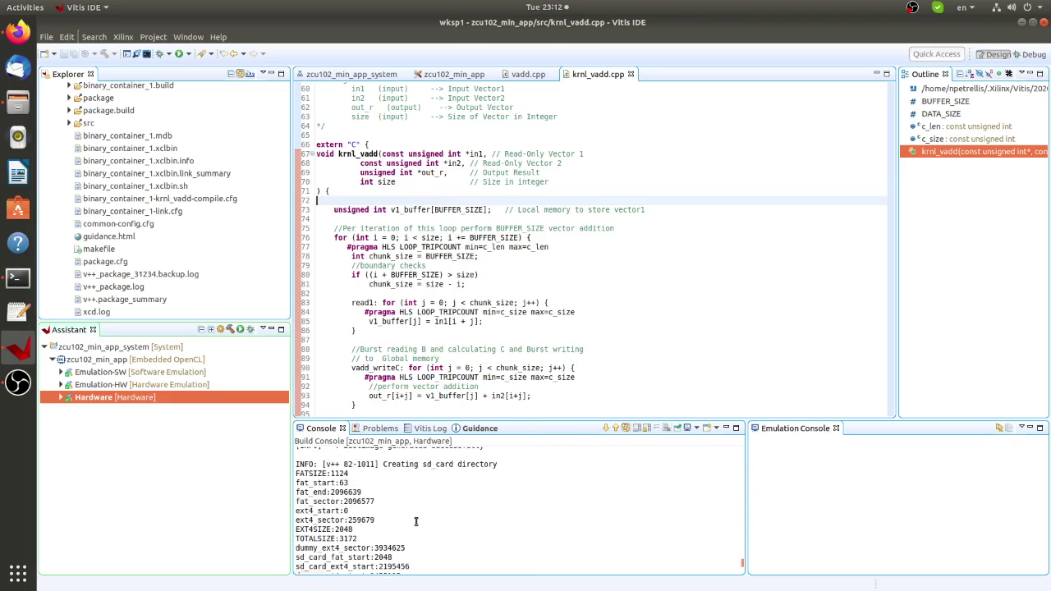
scroll(417, 522, down, 3)
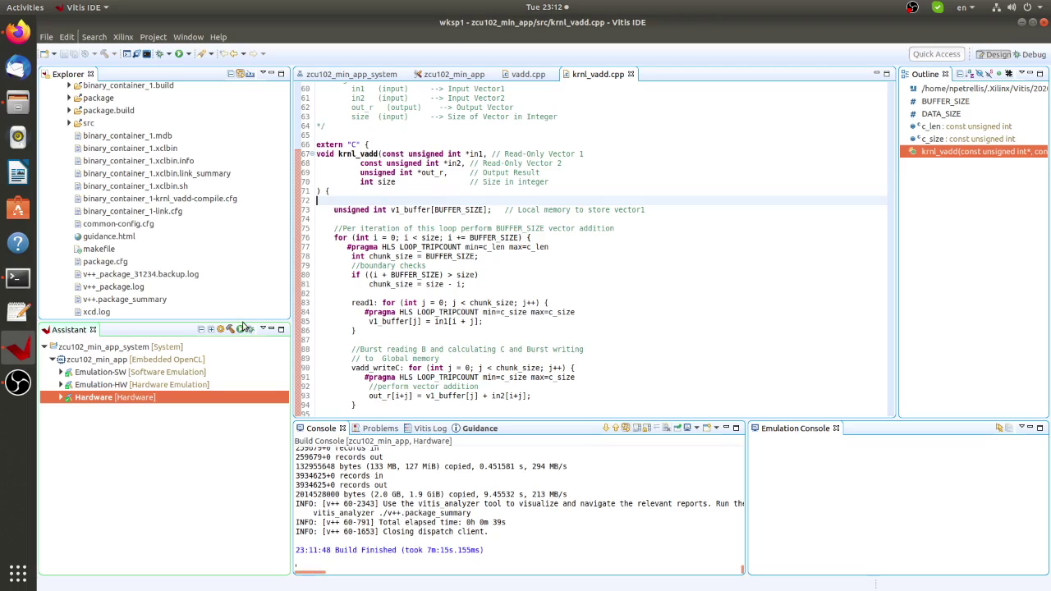
Enlarge the project tree and expand Hardware > package to show sd_card, BOOT.BIN and sd_card.img.
drag(242, 327, 239, 378)
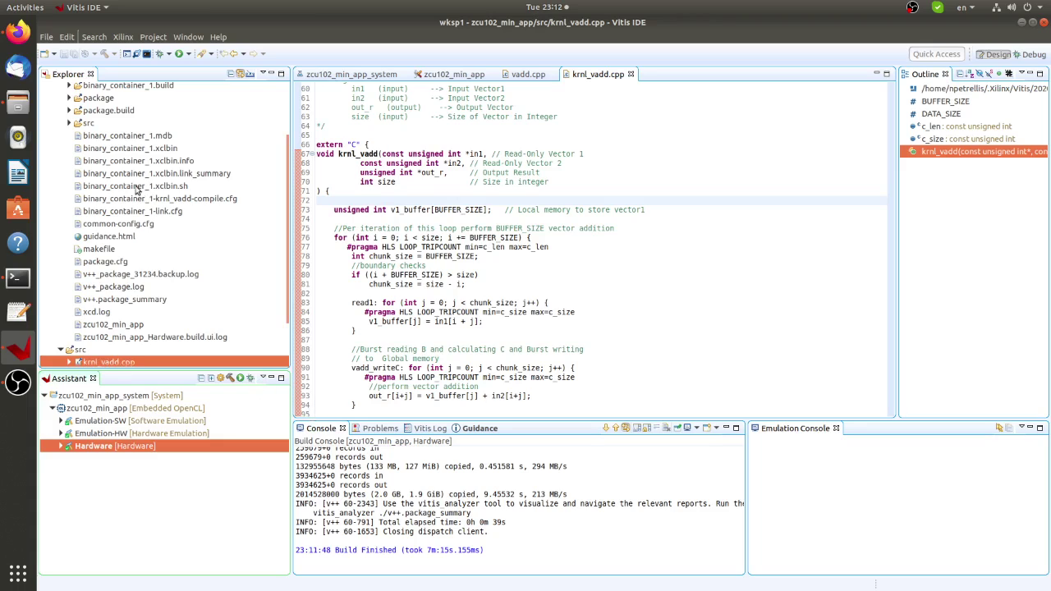
click(69, 97)
scroll(189, 207, up, 2)
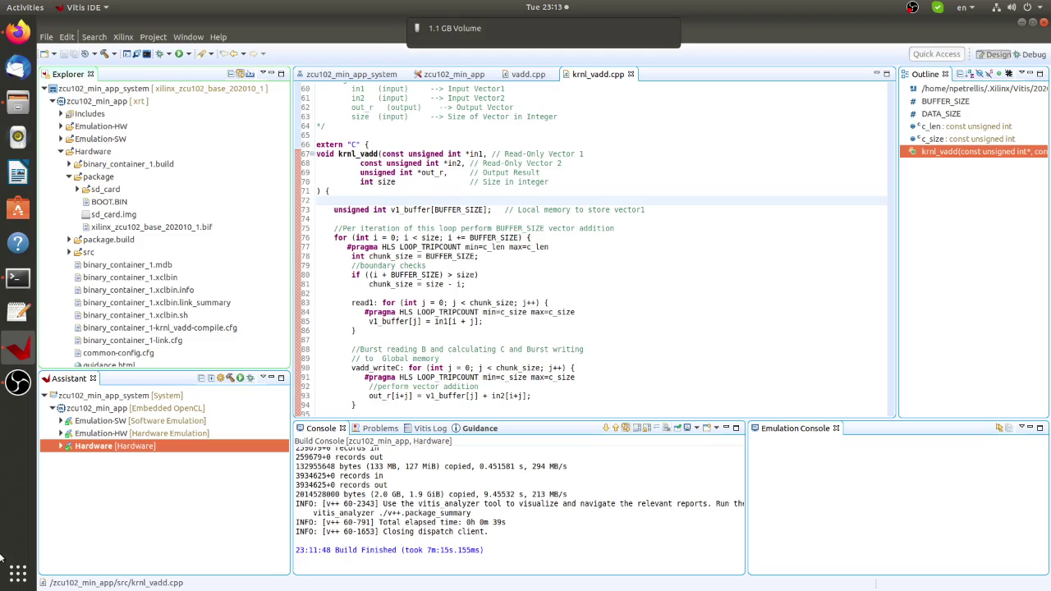
Open the newly mounted 1.1 GB Volume in Files and check the root partition's contents.
click(493, 27)
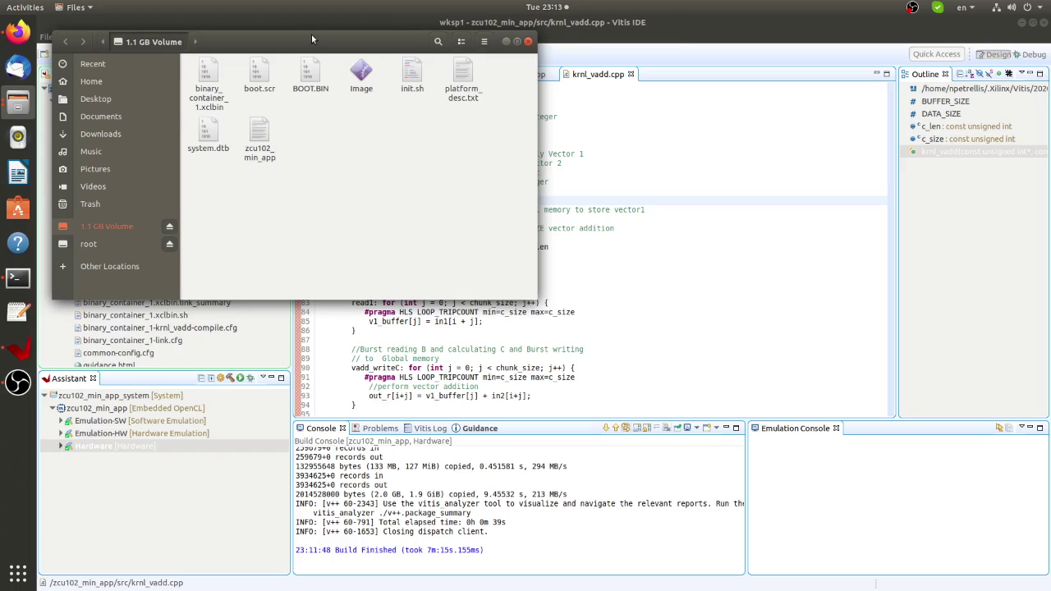
drag(311, 33, 442, 95)
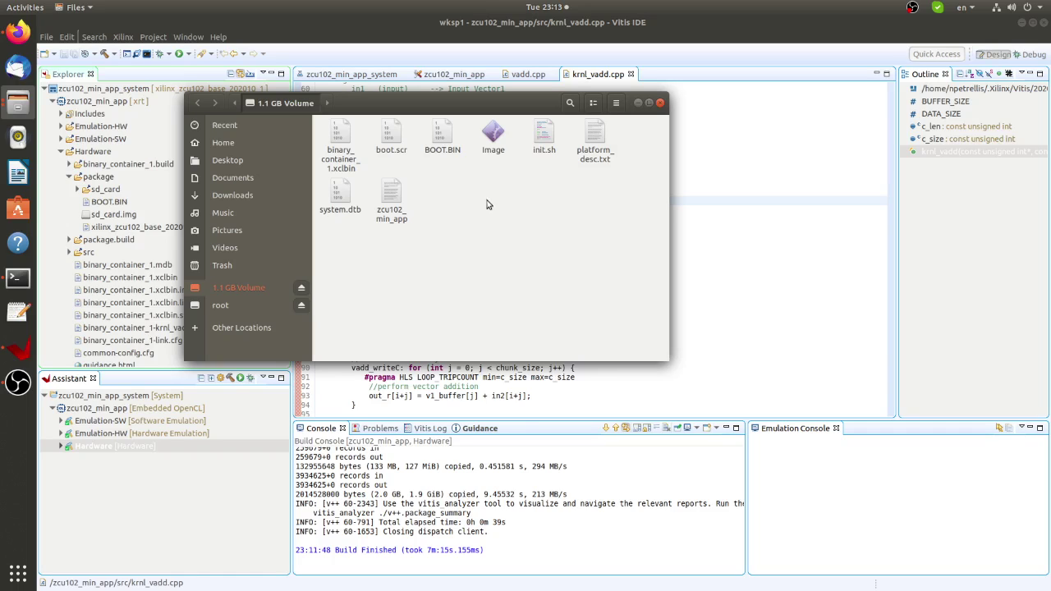
click(230, 305)
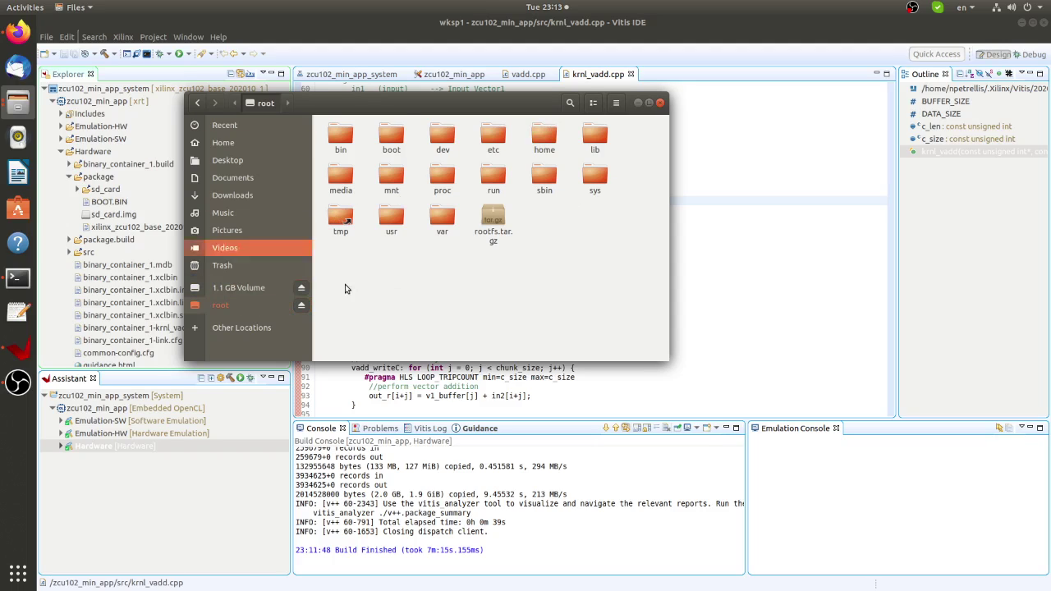
click(235, 287)
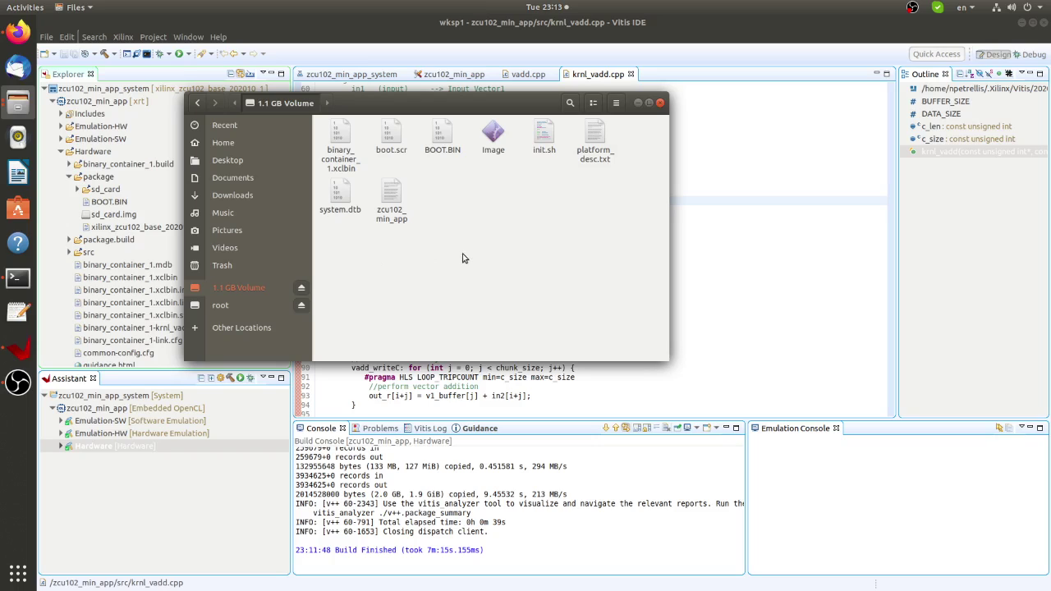
Select and delete all eight old files on the 1.1 GB Volume.
text(a)
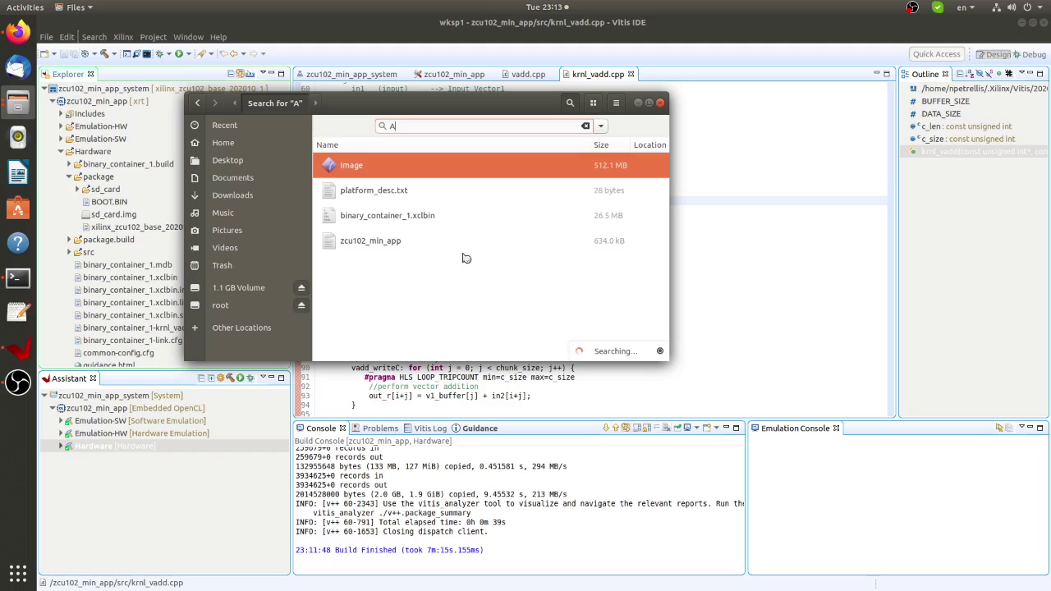
key(Escape)
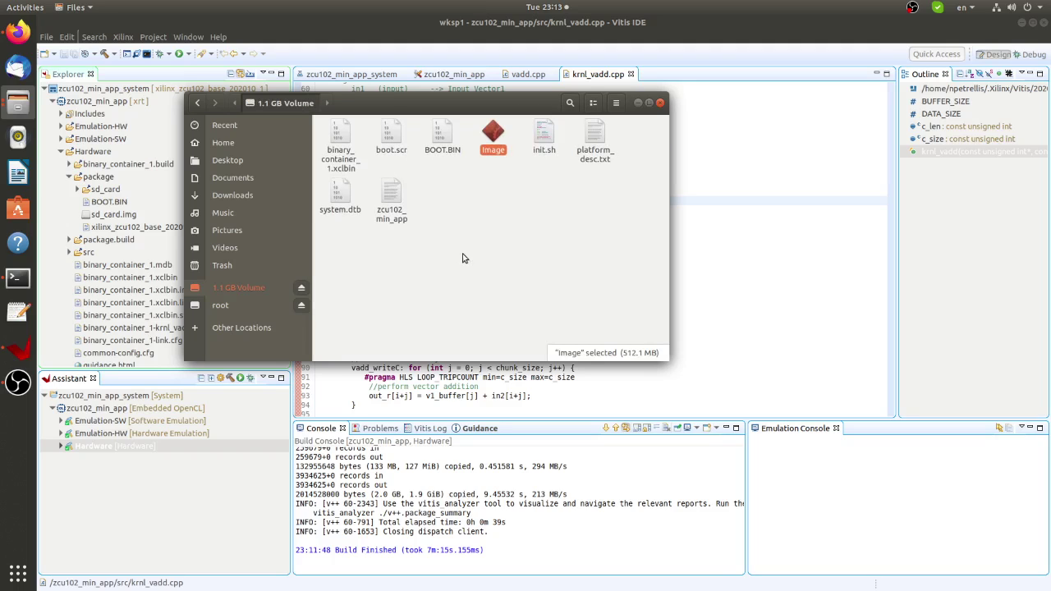
key(ctrl+a)
key(Delete)
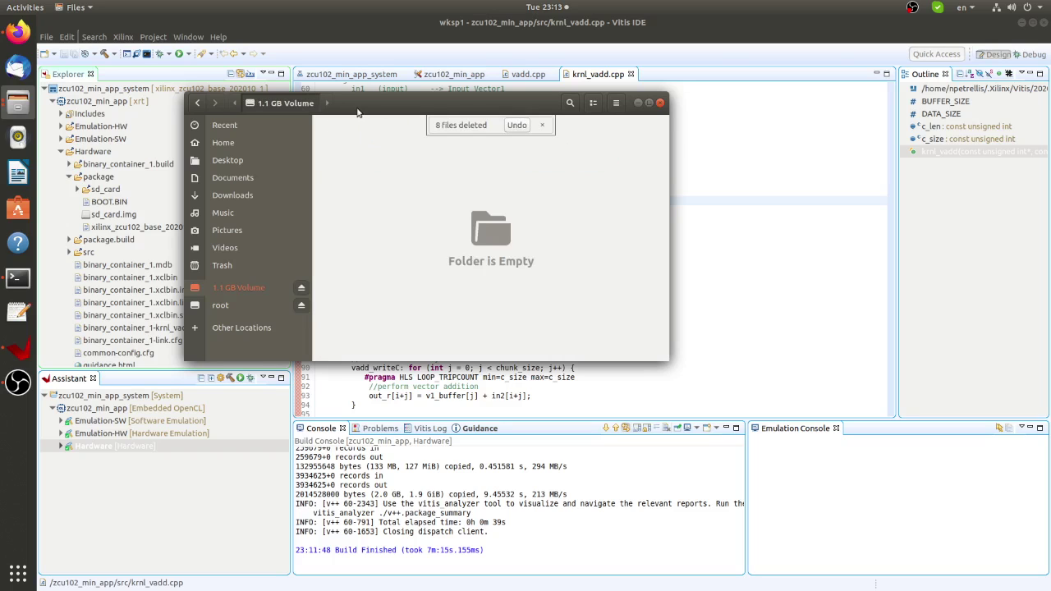
drag(357, 112, 618, 236)
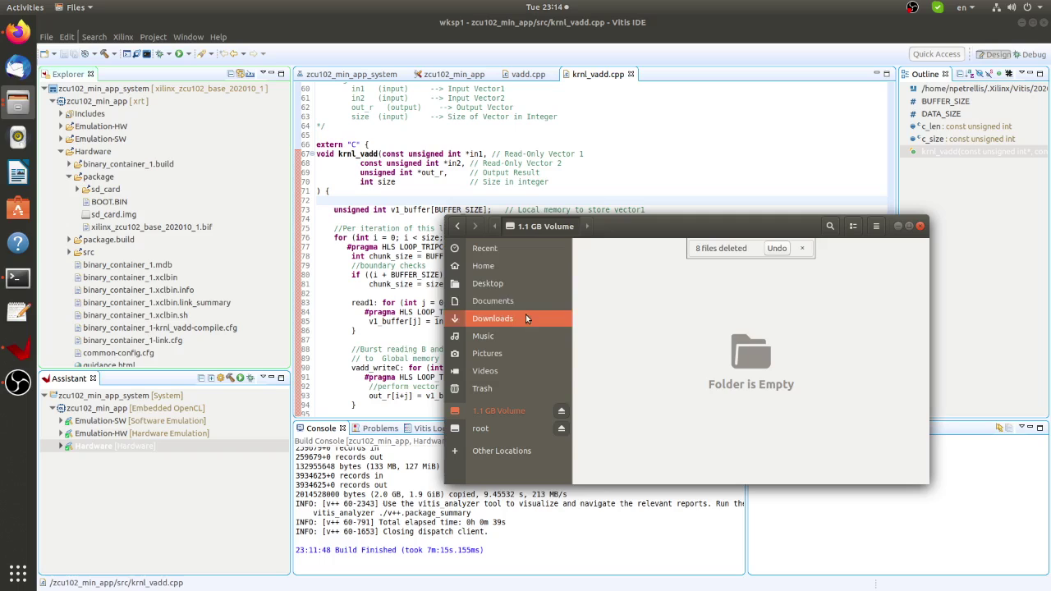
In a new Home window, navigate to zcu102_min_app/Hardware/package/sd_card and select its eight files.
right_click(498, 283)
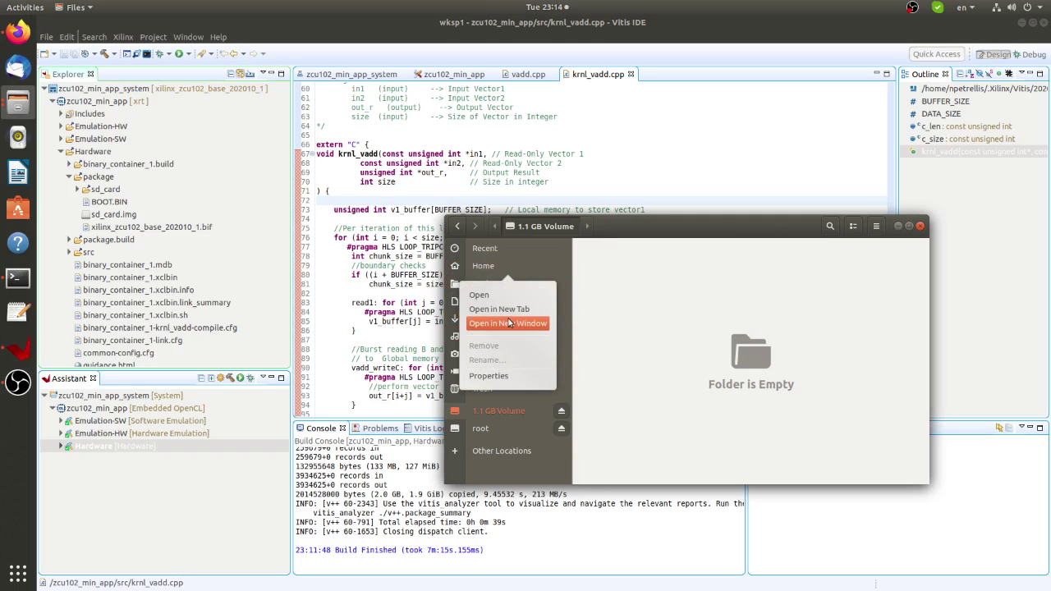
click(508, 323)
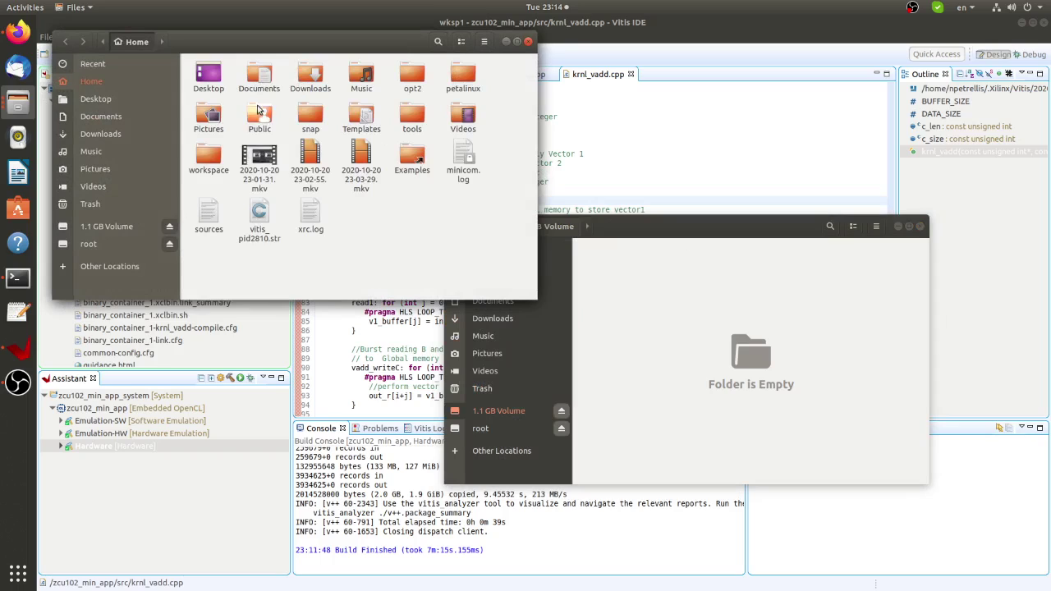
double_click(204, 157)
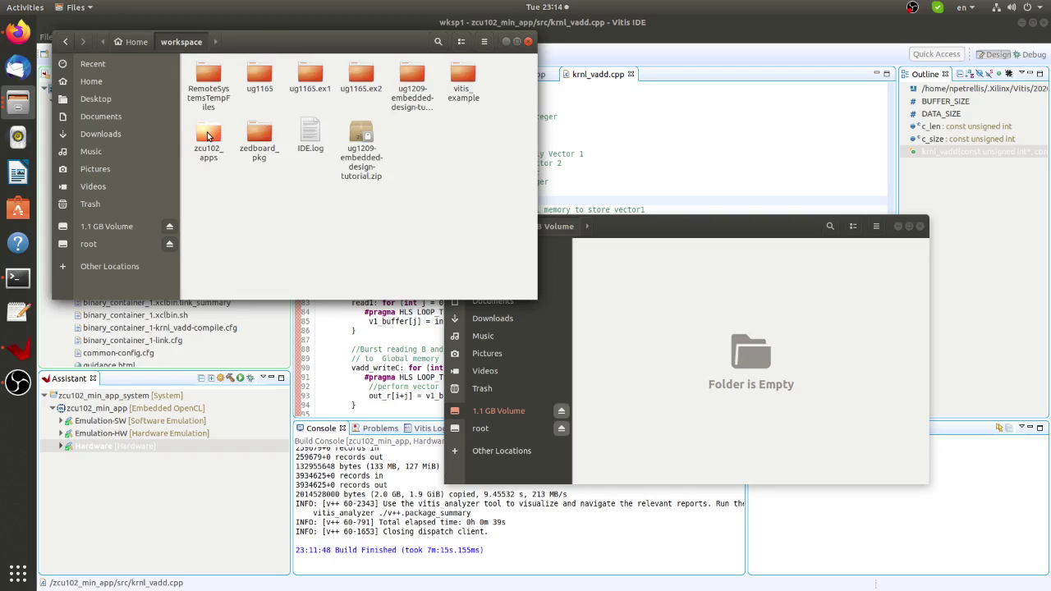
double_click(208, 135)
double_click(311, 78)
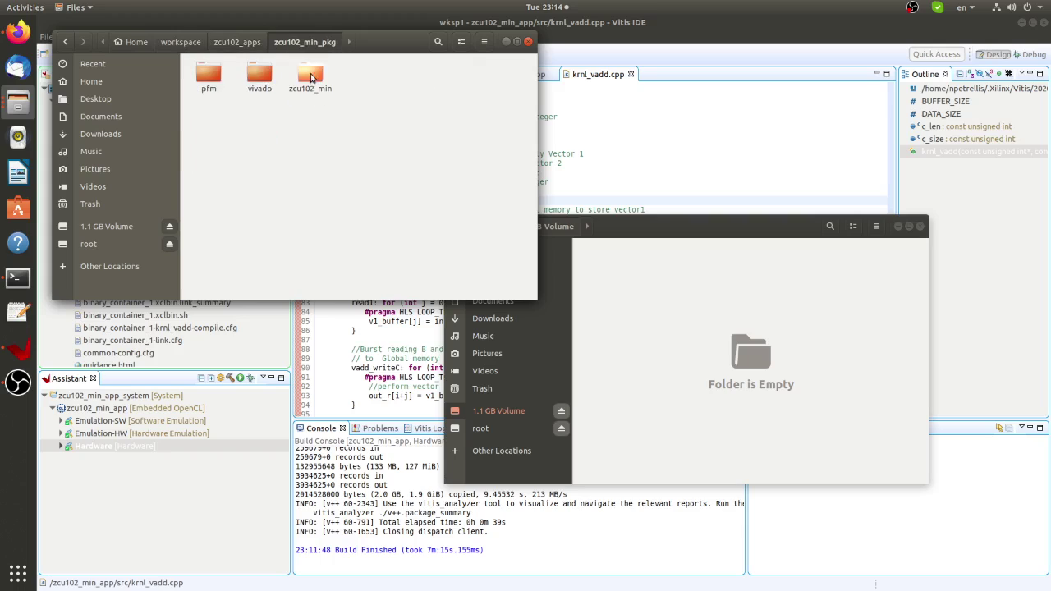
double_click(211, 77)
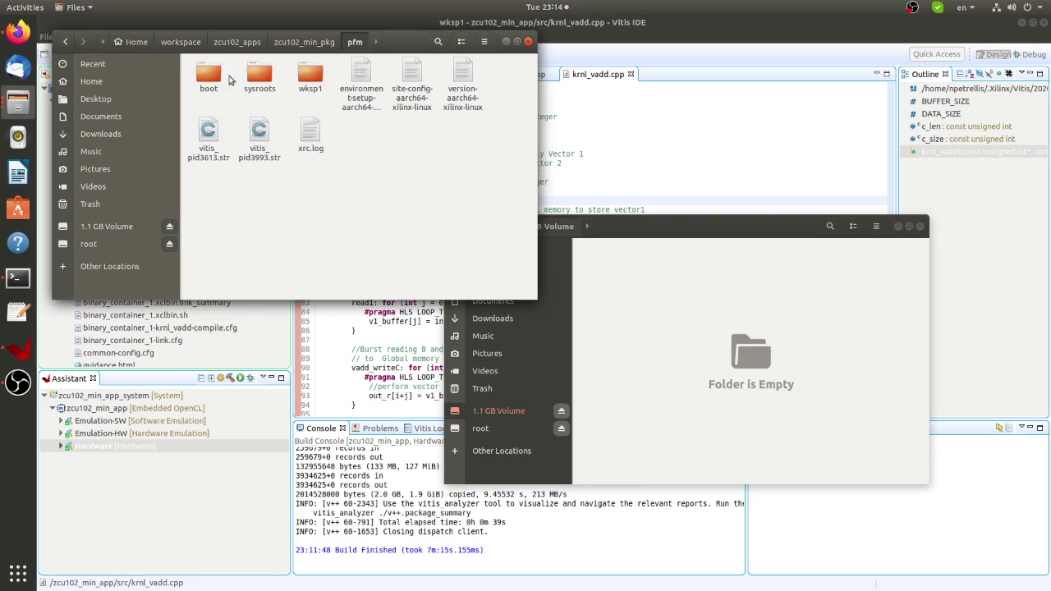
double_click(310, 75)
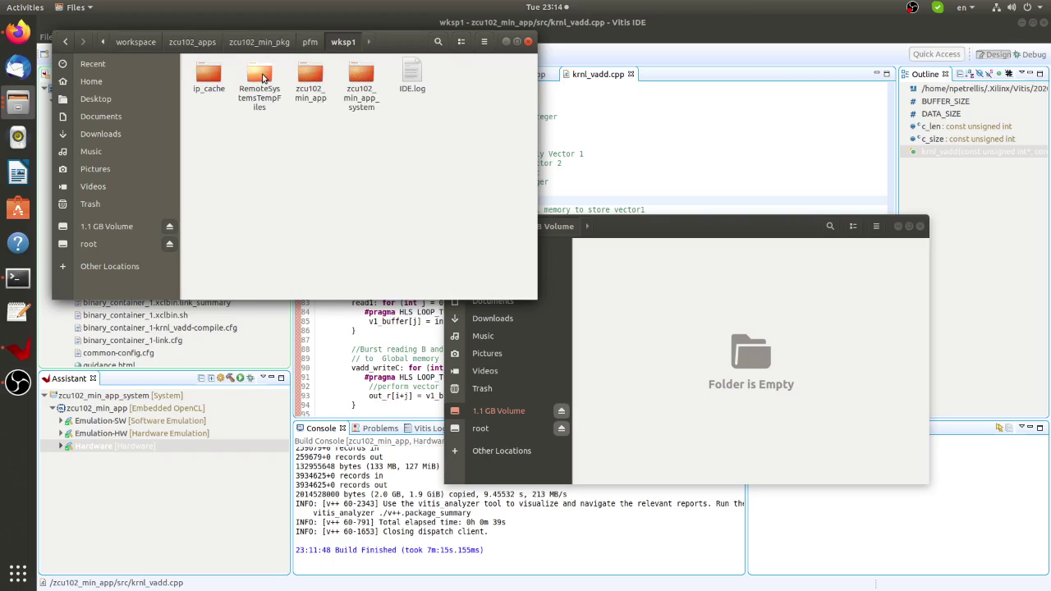
double_click(322, 79)
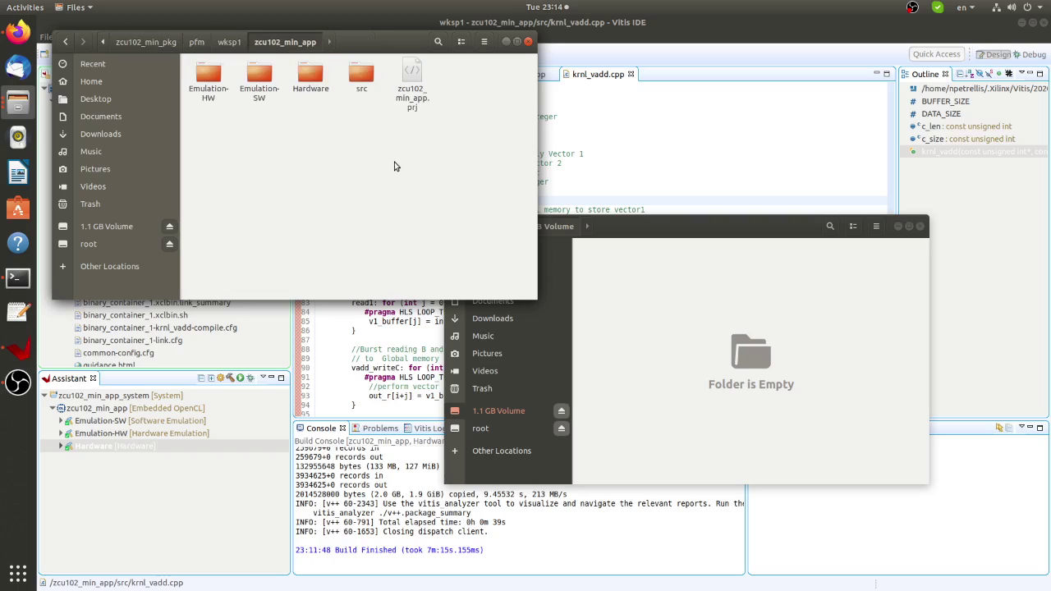
double_click(310, 78)
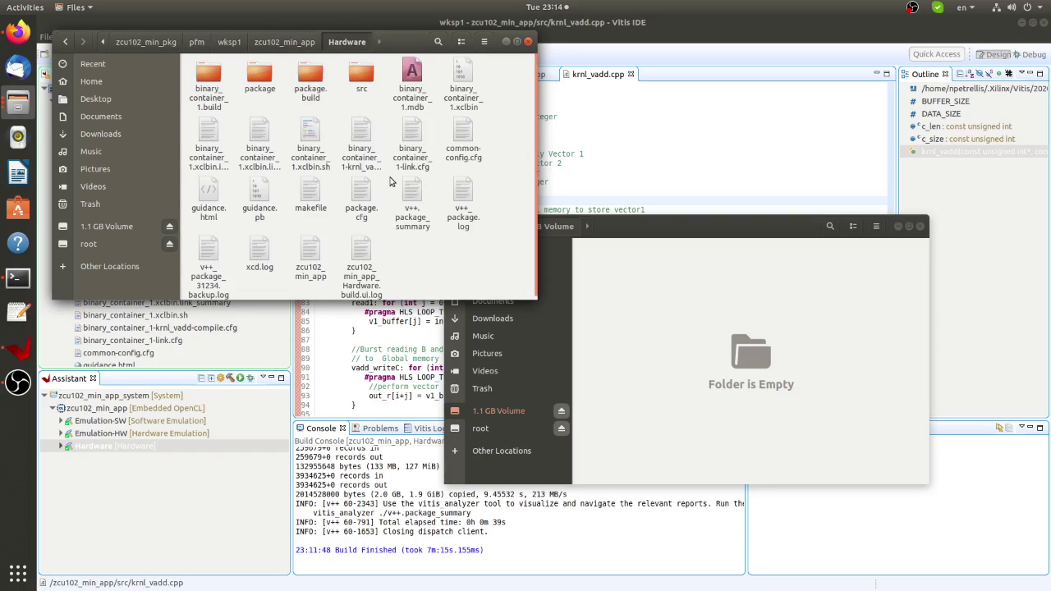
double_click(261, 79)
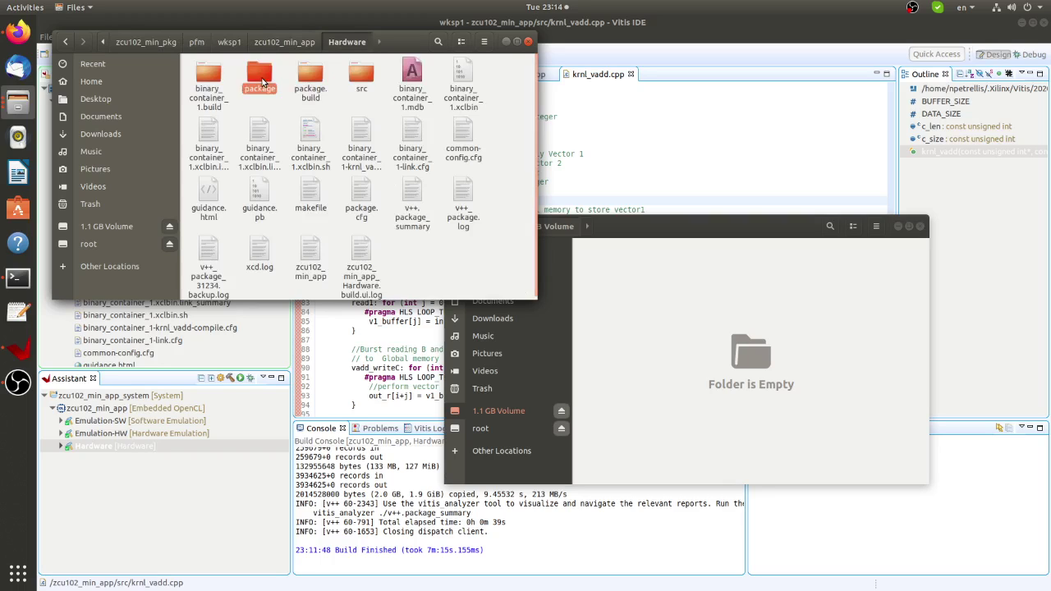
double_click(205, 78)
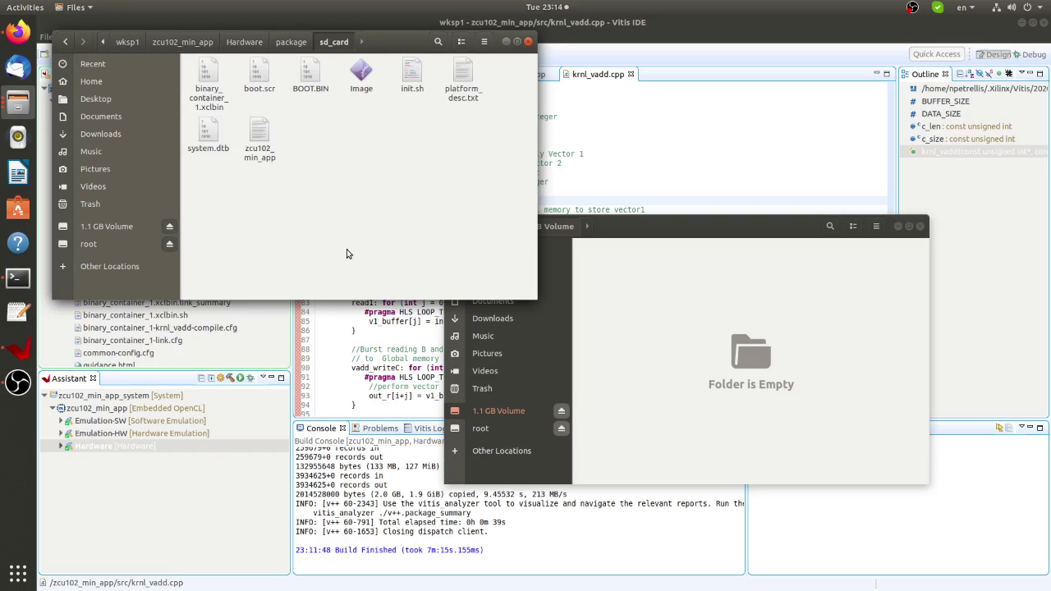
key(ctrl+a)
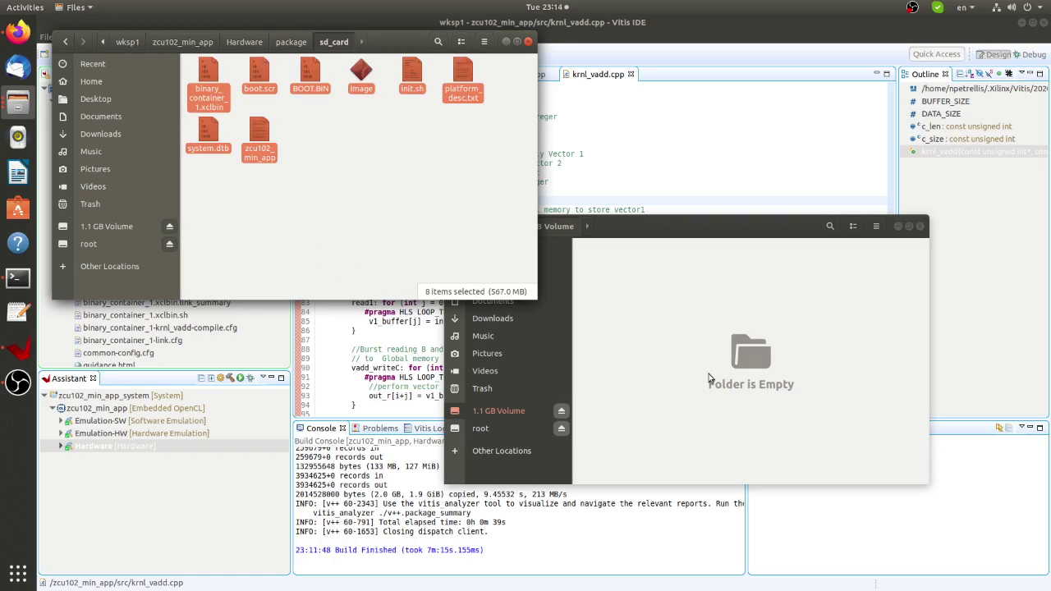
click(657, 343)
key(ctrl+v)
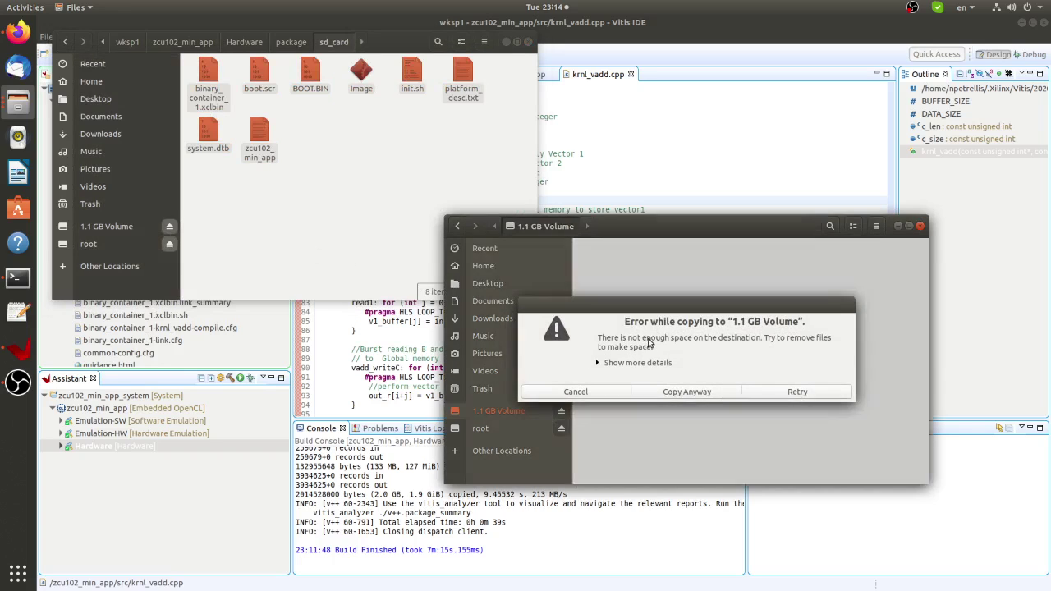
click(586, 392)
click(419, 293)
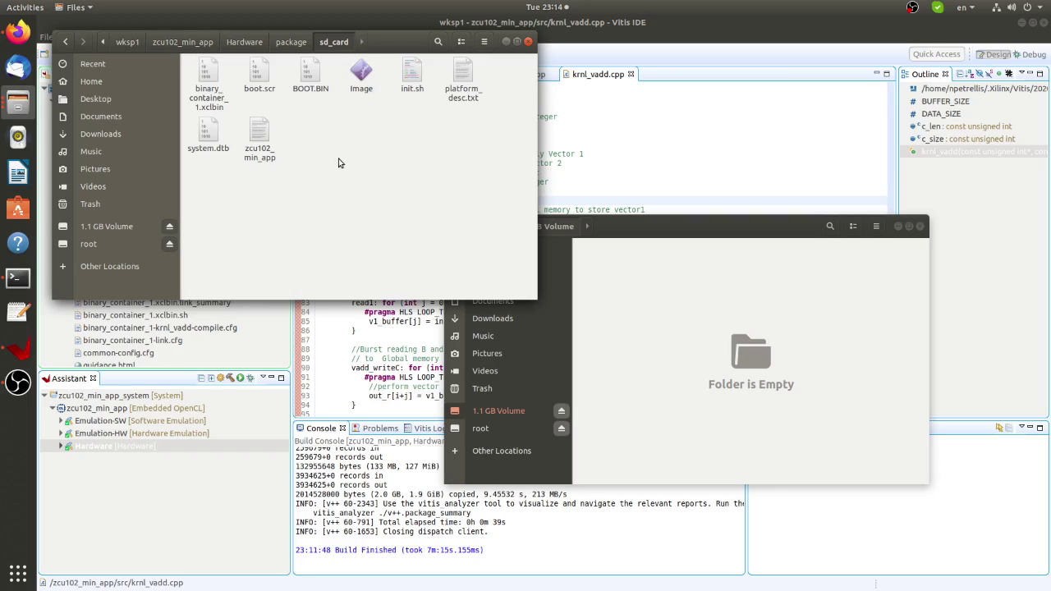
key(ctrl+a)
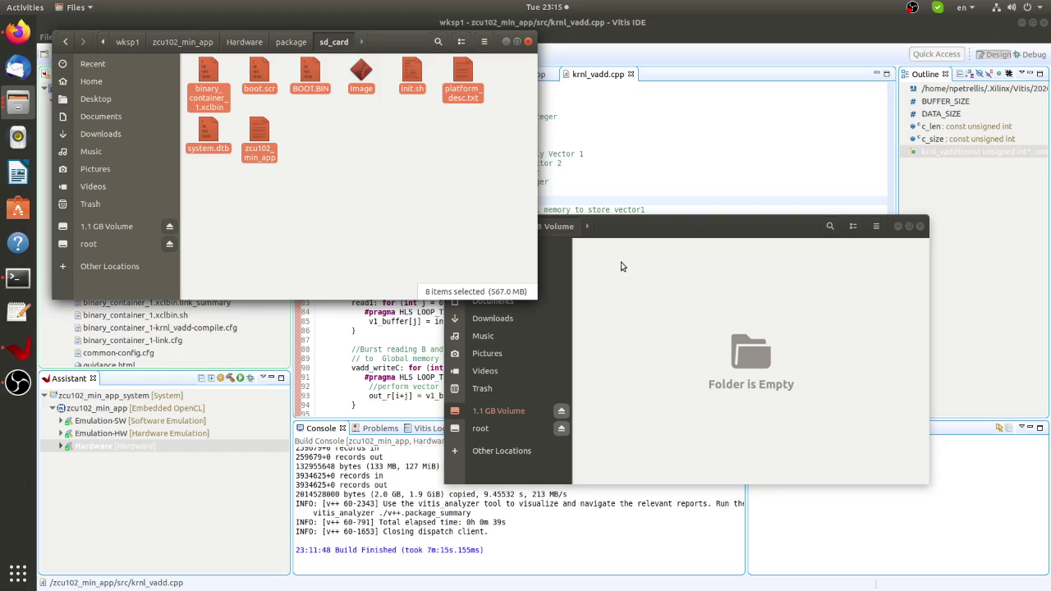
click(650, 280)
key(ctrl+v)
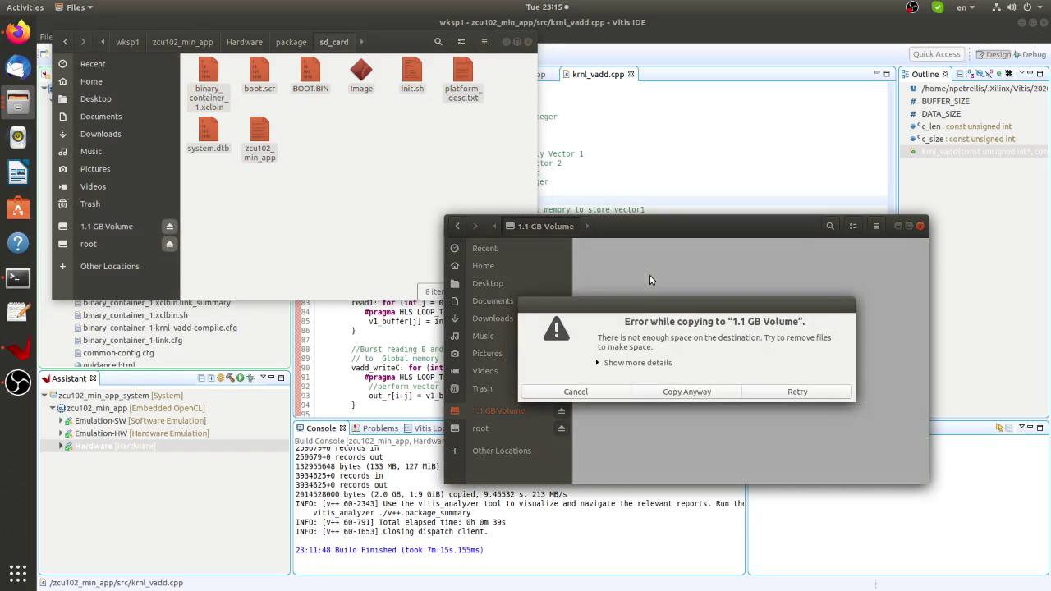
click(576, 391)
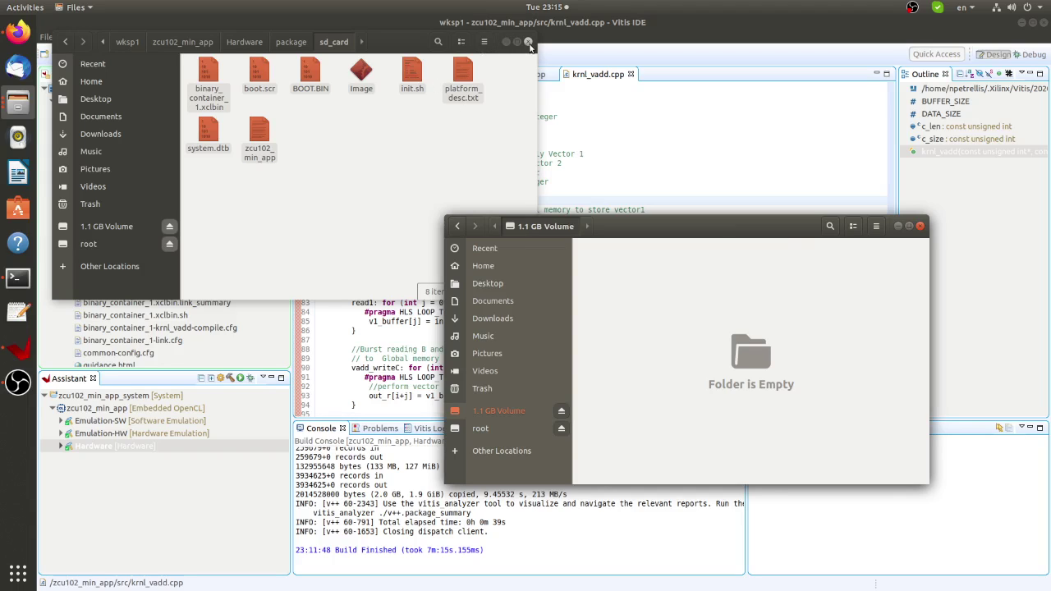
Open a terminal in the empty 1.1 GB Volume folder.
drag(723, 227, 800, 52)
right_click(709, 247)
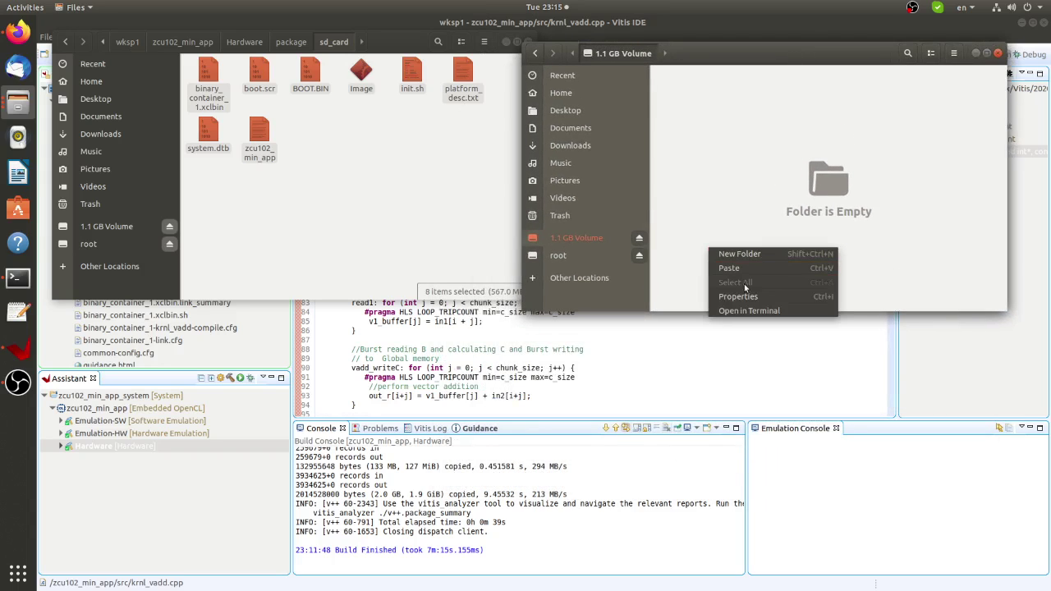
click(749, 310)
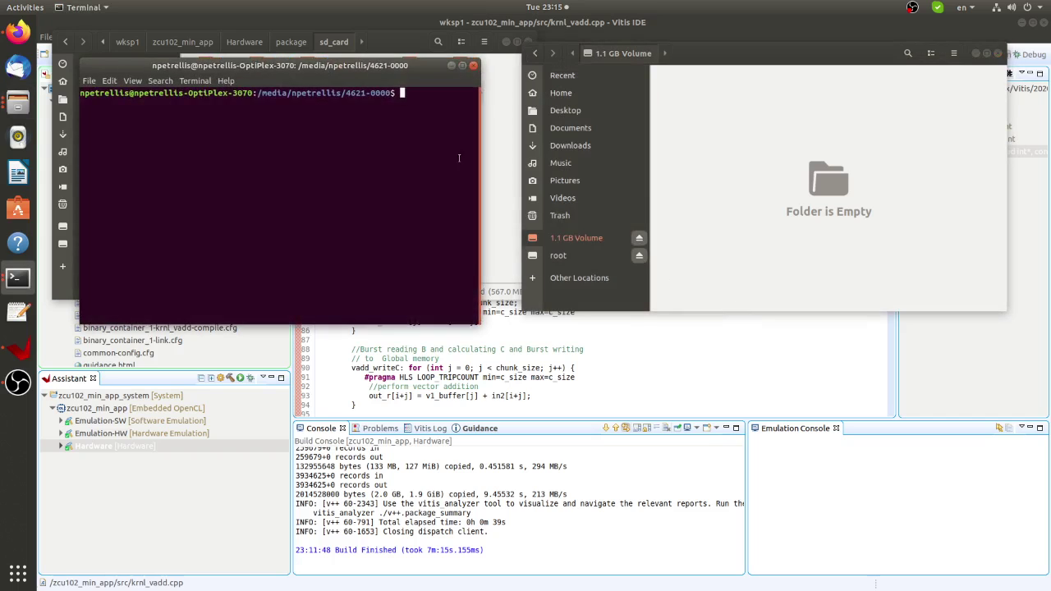
drag(369, 66, 841, 293)
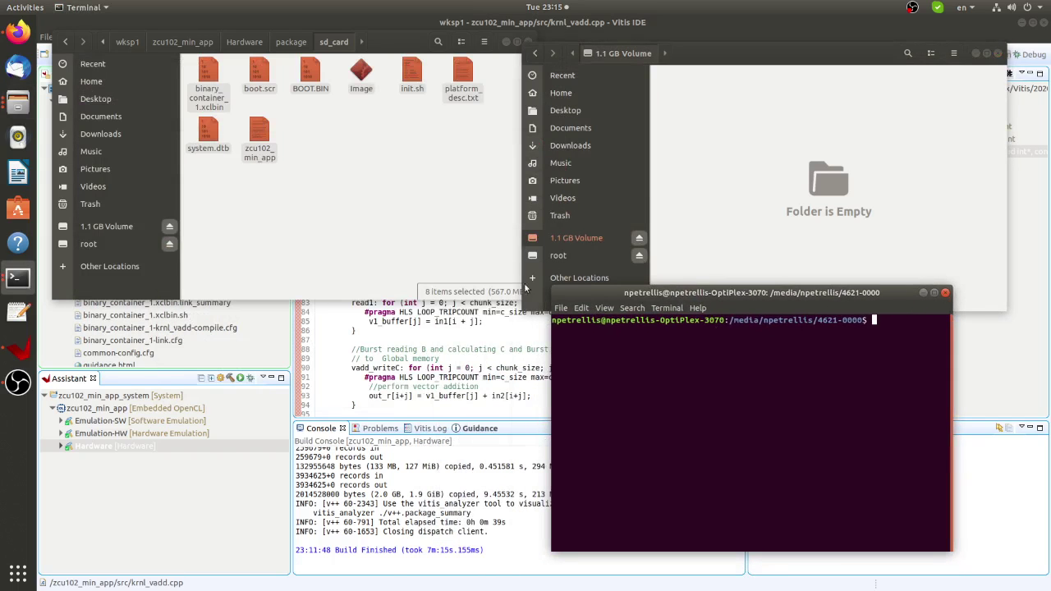
Open a terminal in the sd_card folder and run cp * to the volume's mount path.
right_click(313, 232)
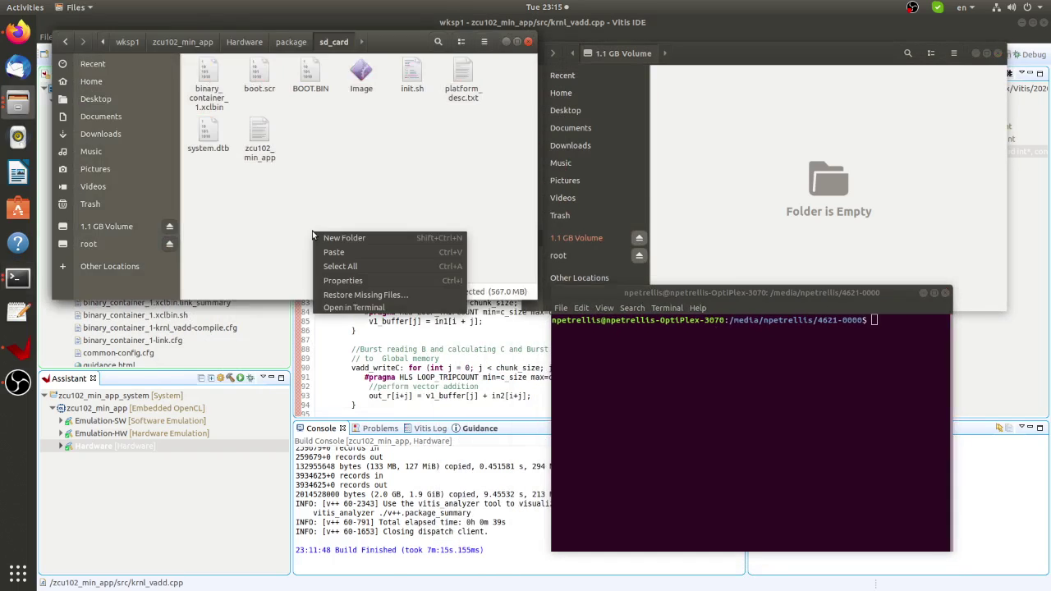
click(354, 308)
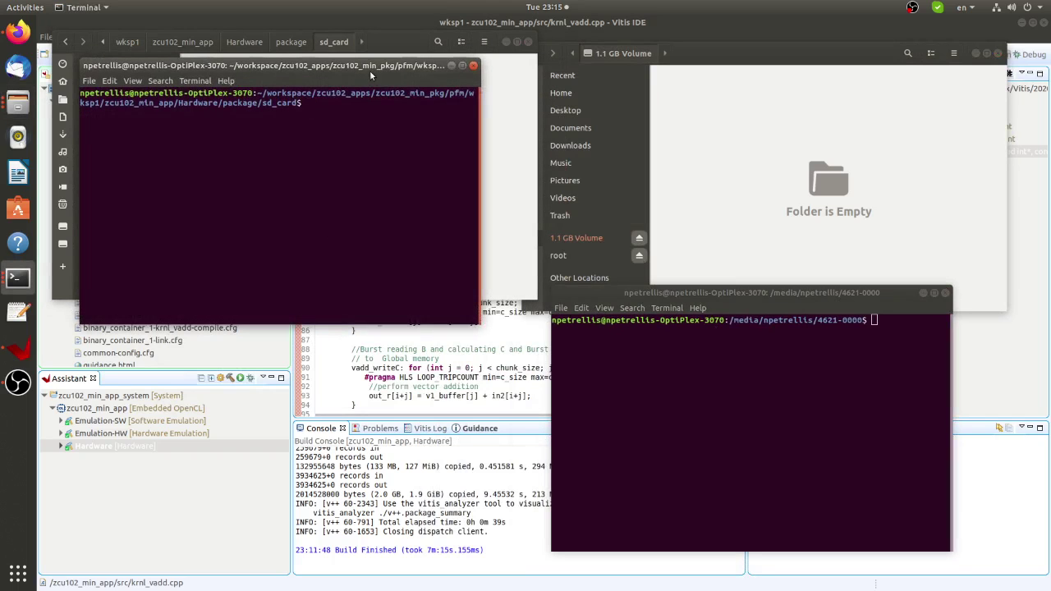
drag(369, 69, 375, 302)
text(cp )
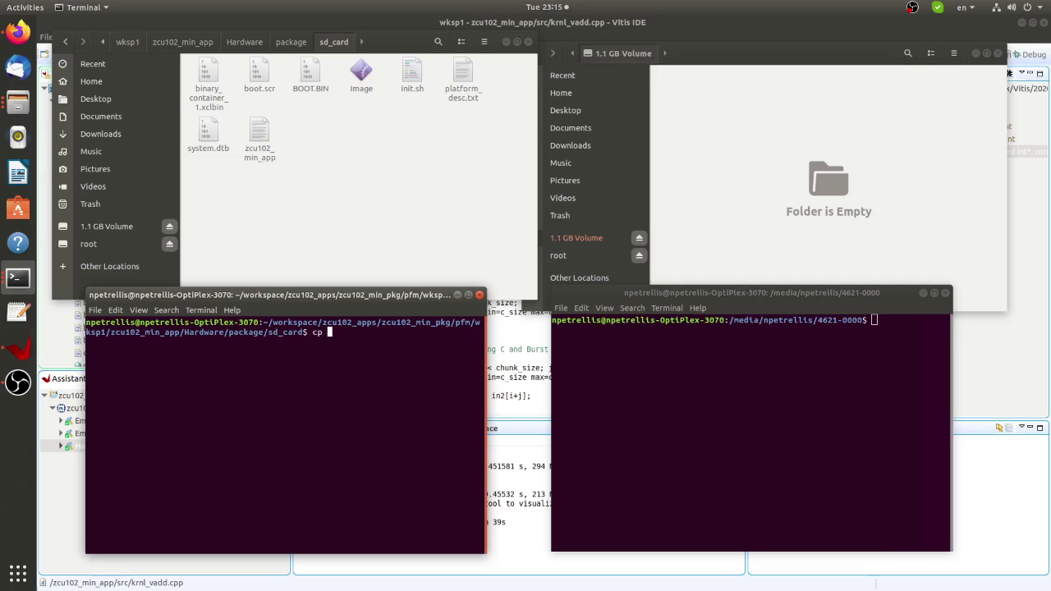
text(*)
drag(730, 321, 864, 318)
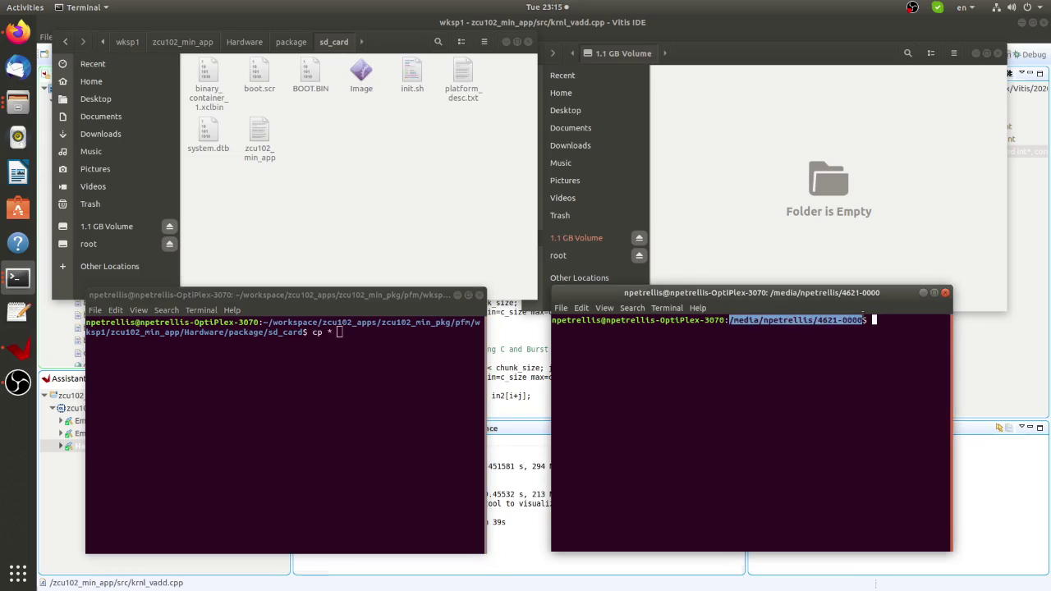
key(ctrl+c)
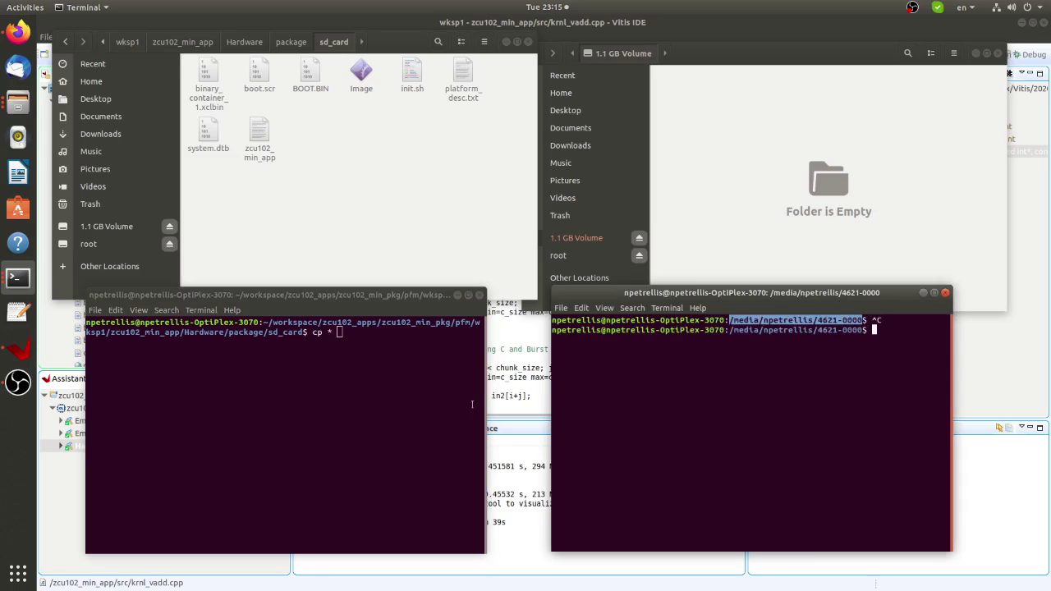
right_click(795, 320)
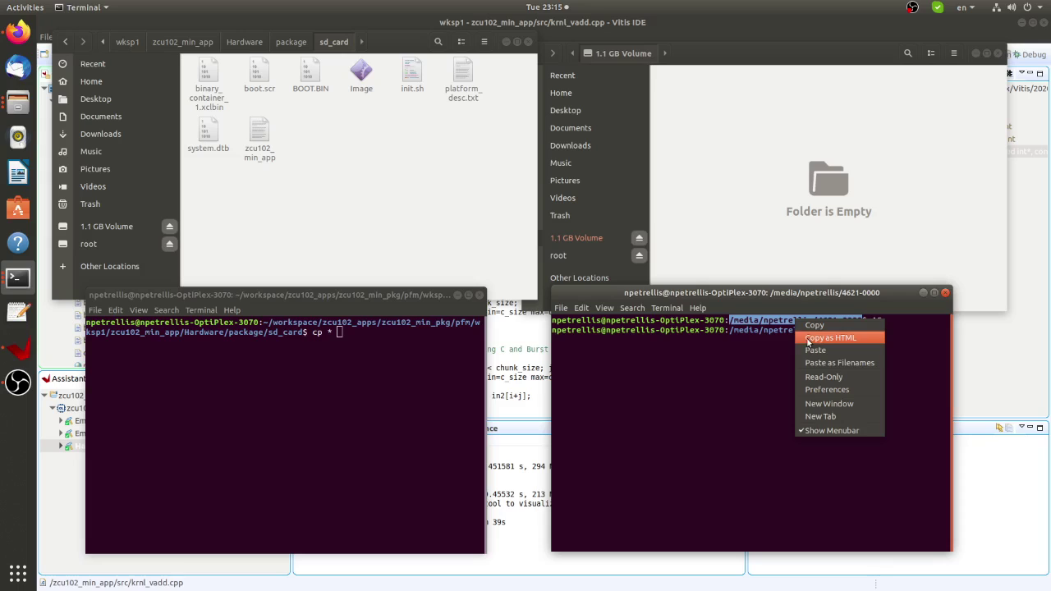
click(321, 409)
right_click(320, 409)
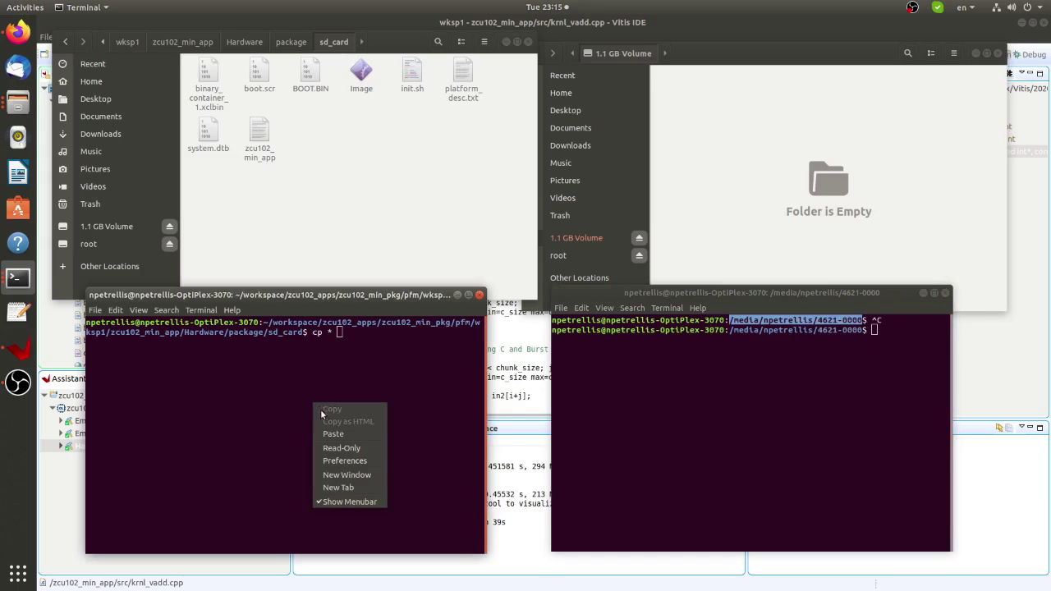
click(334, 435)
key(Return)
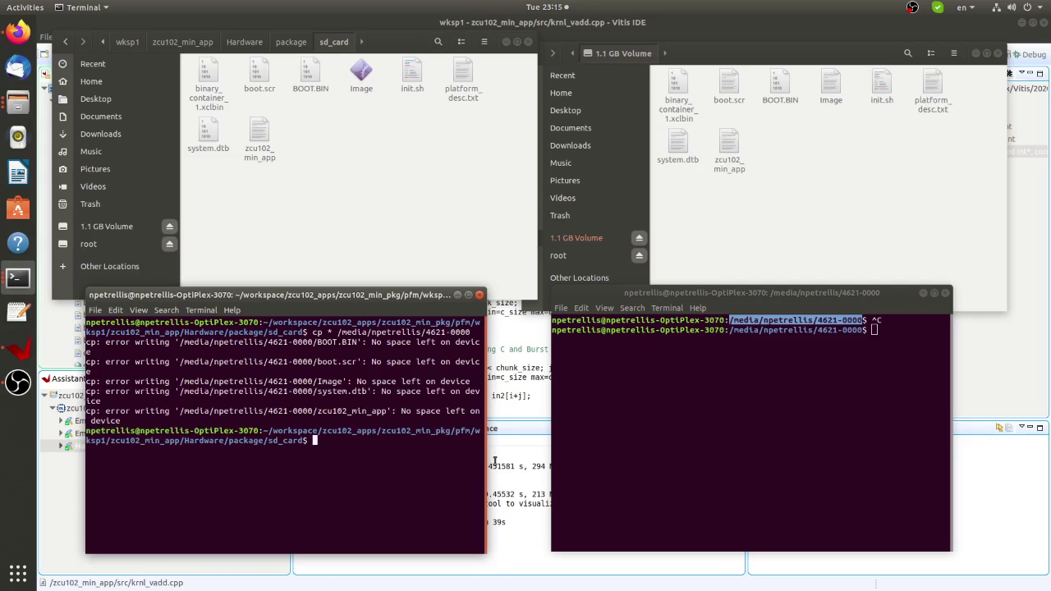
List and delete all files on the SD card with ls and rm *, closing its file browser.
click(694, 434)
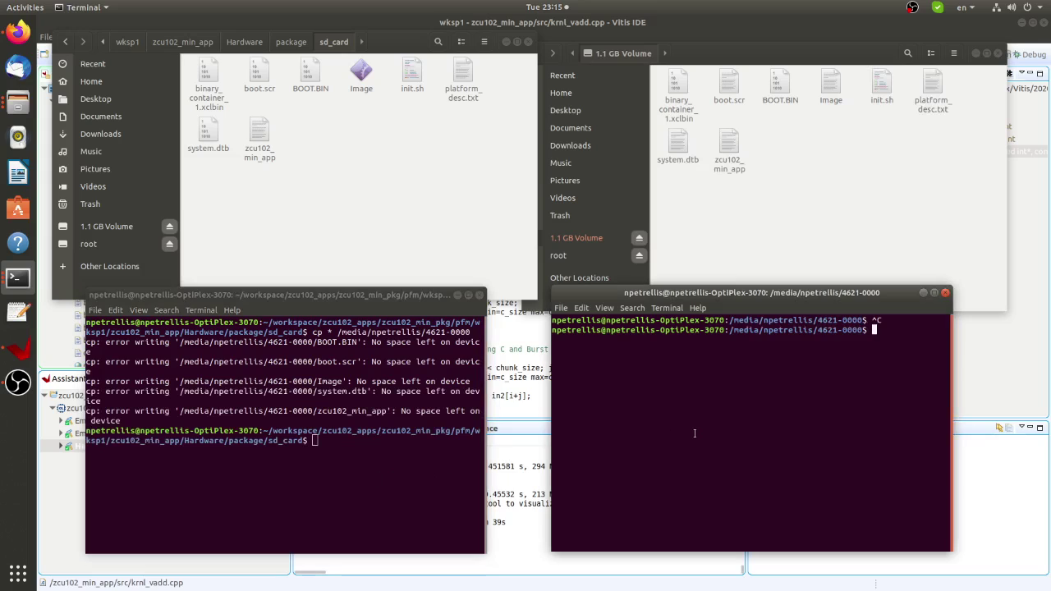
text(ls)
key(Return)
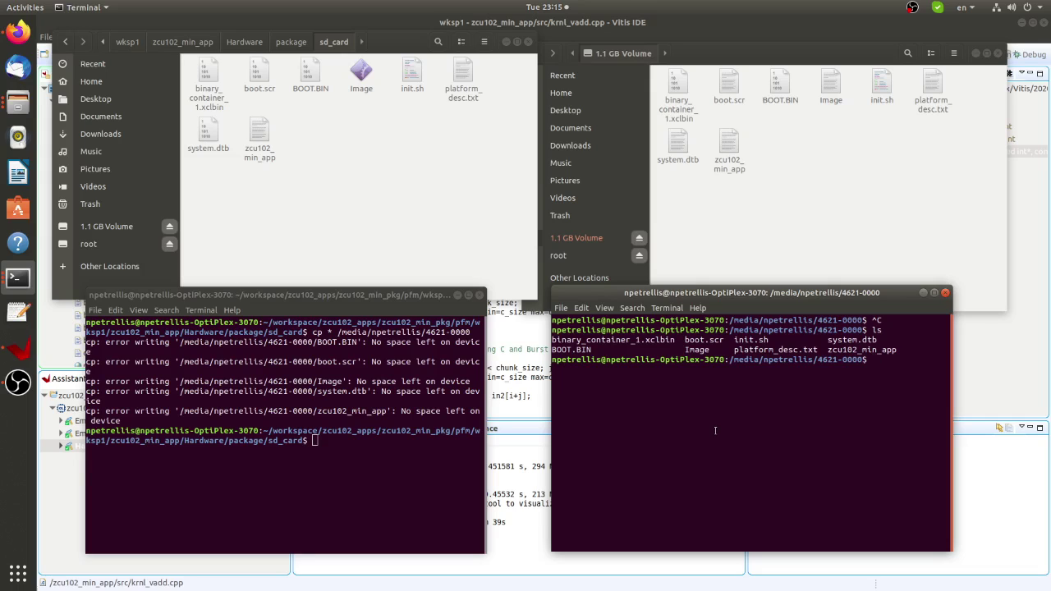
text(rm *)
key(Return)
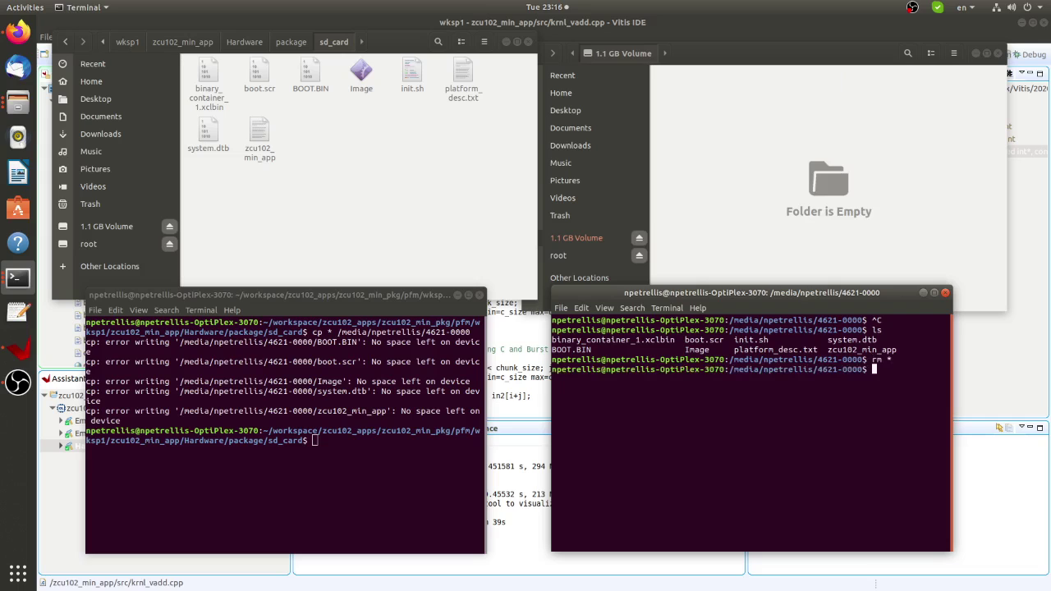
click(997, 53)
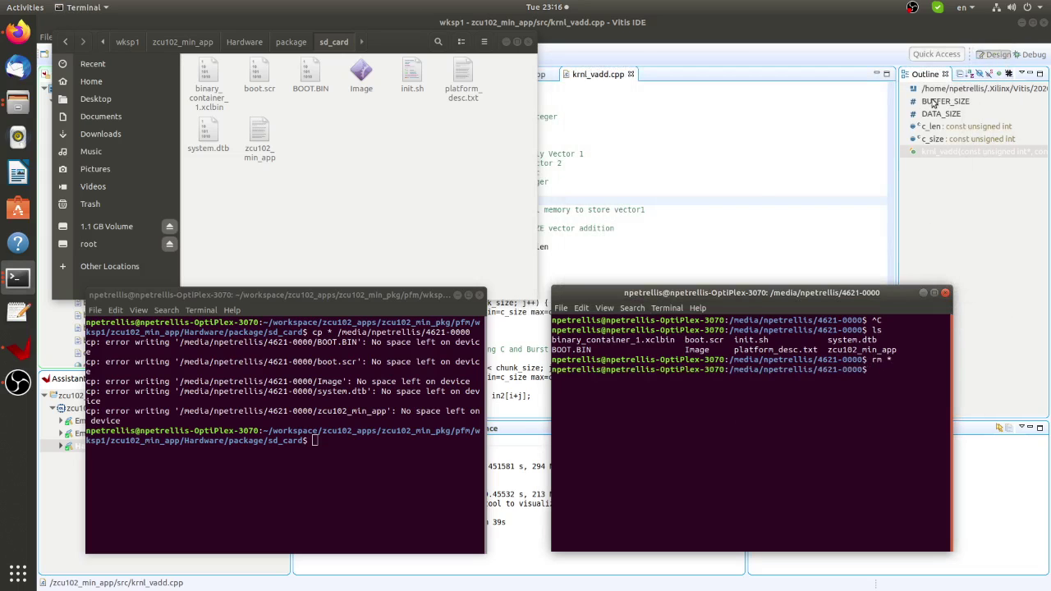
Rerun the cp * copy from the build folder, then list the SD card files again.
click(320, 500)
key(Up)
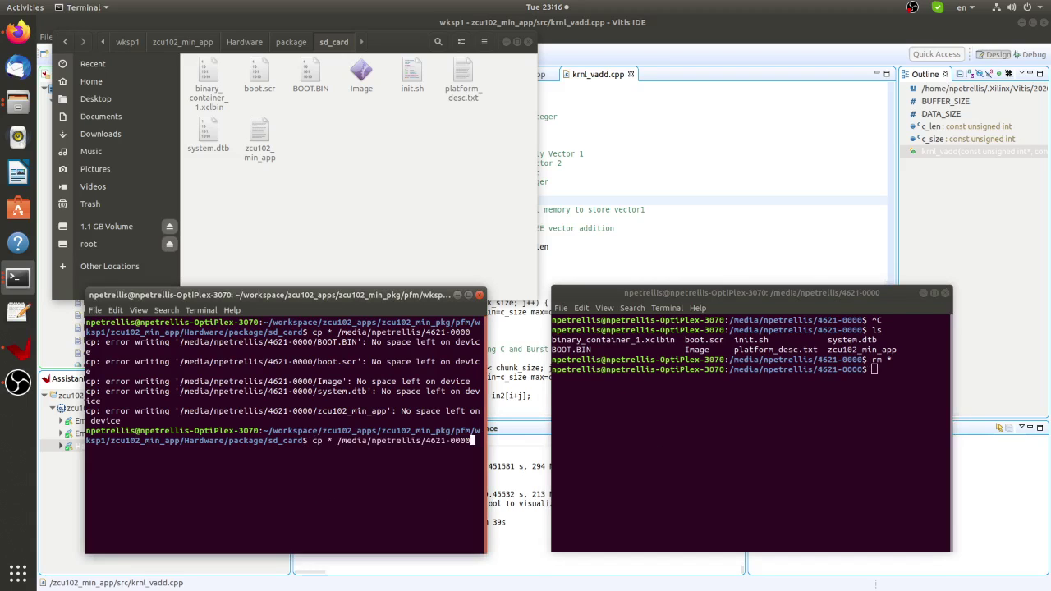
key(Return)
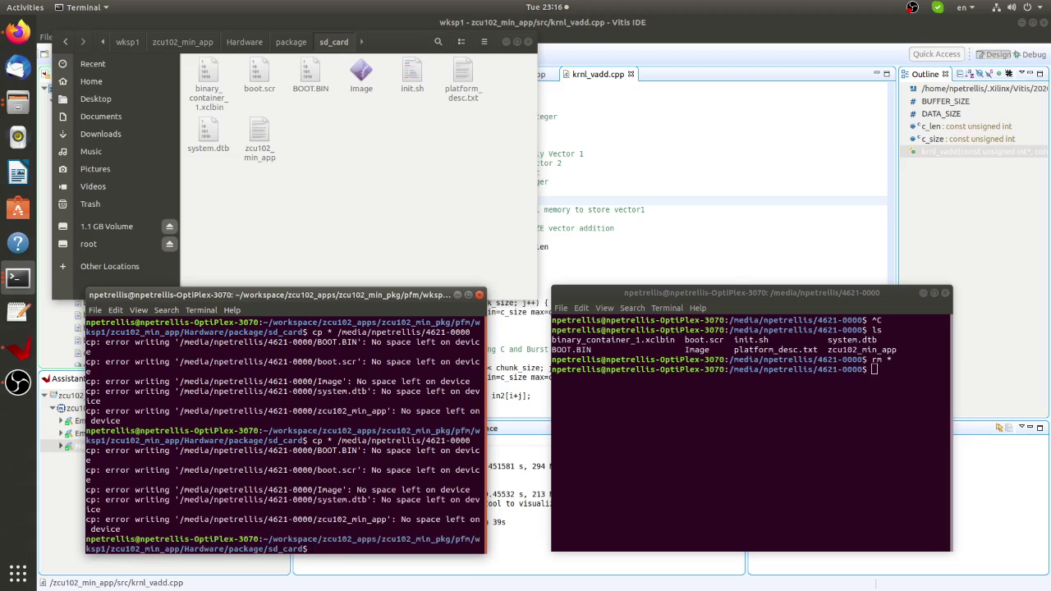
click(731, 456)
text(ls)
key(Return)
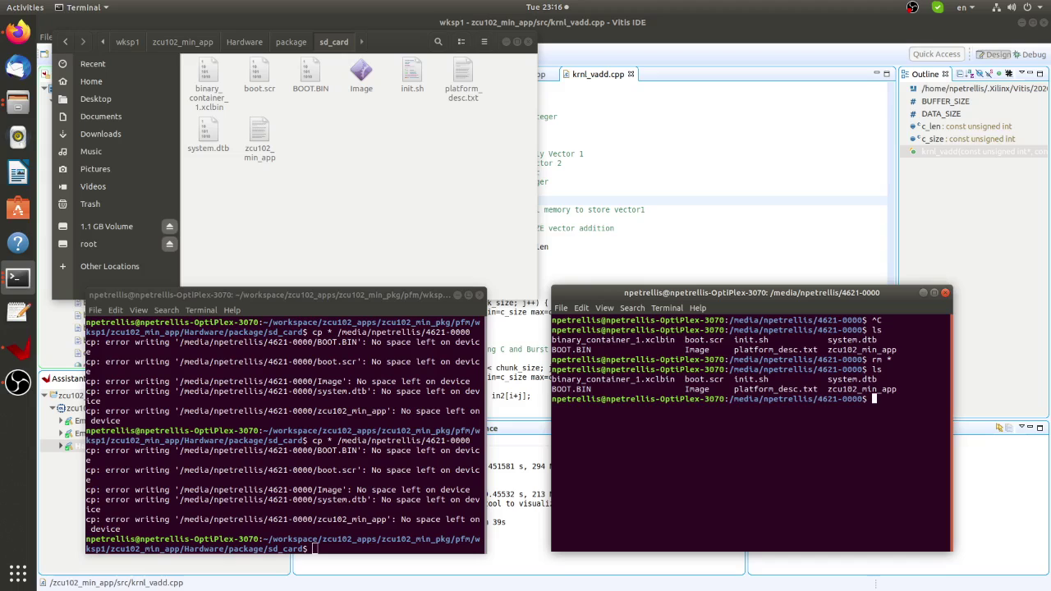
Run ls -l on the SD card, showing BOOT.BIN at 8577024 bytes and the others empty.
text(ls -l)
key(Return)
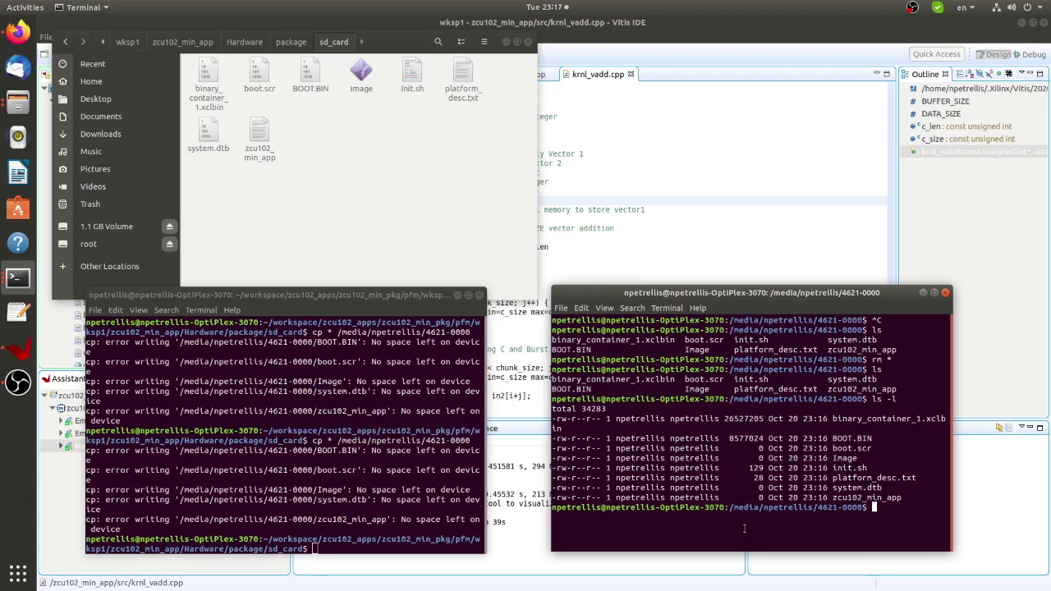
Bring OBS Studio up to check the recording, then return the sd_card terminal to the top.
click(18, 382)
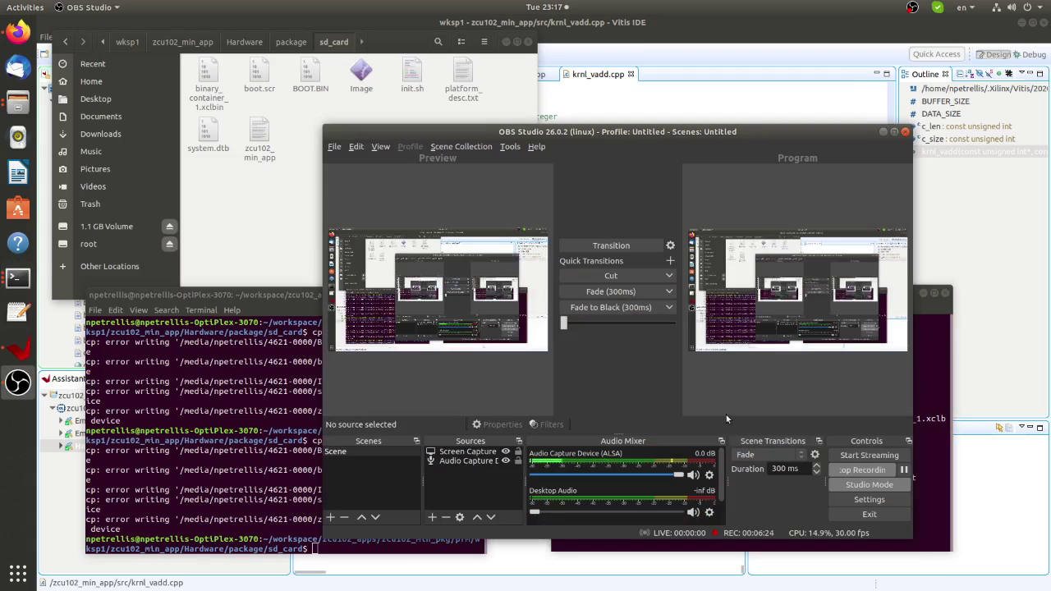
click(238, 297)
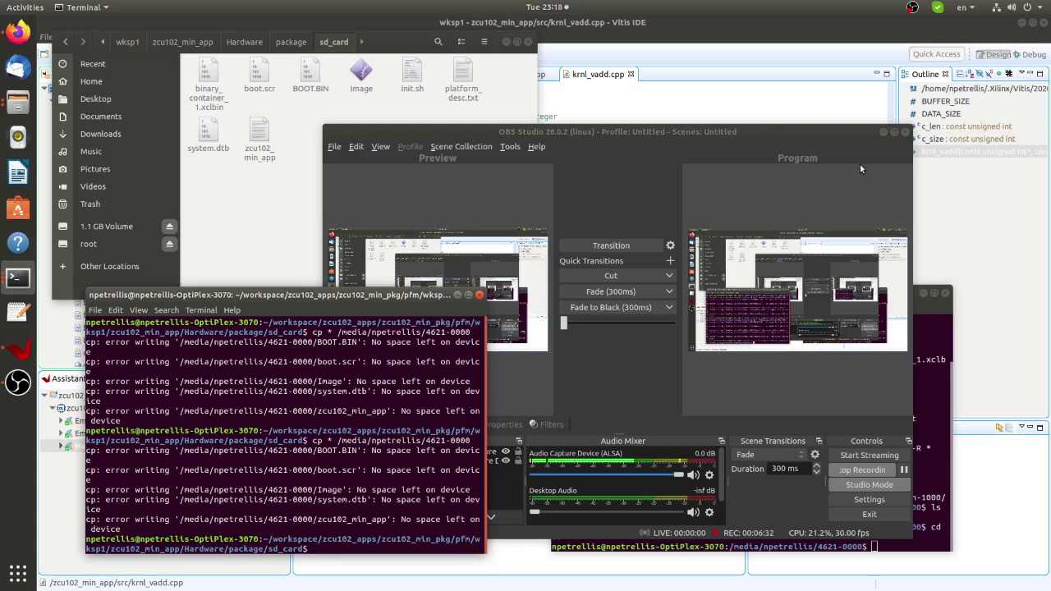
Minimize OBS and delete the hidden .Trash-1000 folder with rm -R, confirming via ls -a the card is empty.
click(883, 133)
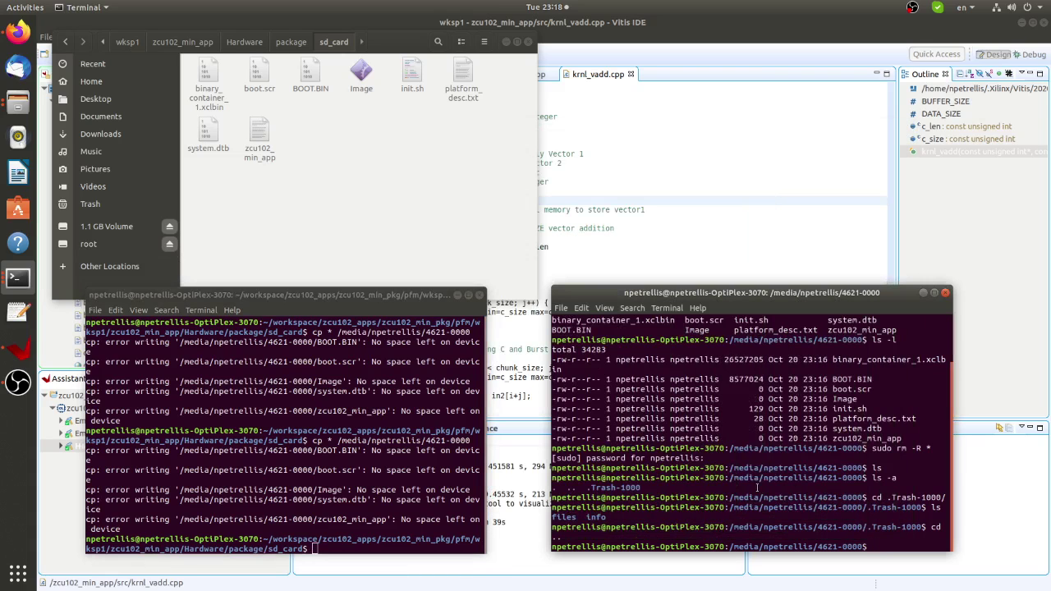
text(ls -a)
key(Return)
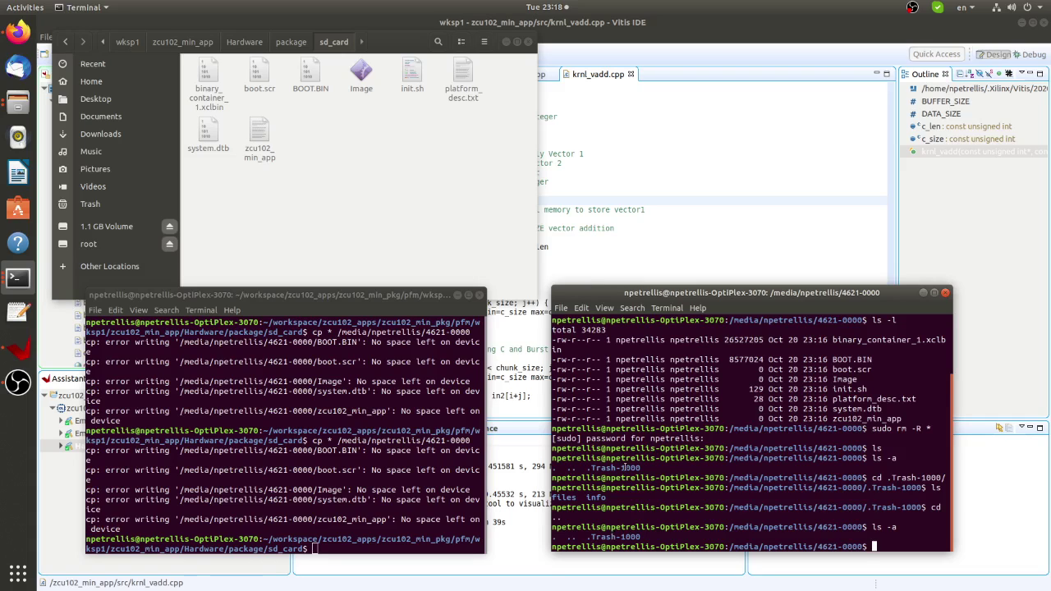
text(rm -R .Trash-1000/)
key(Return)
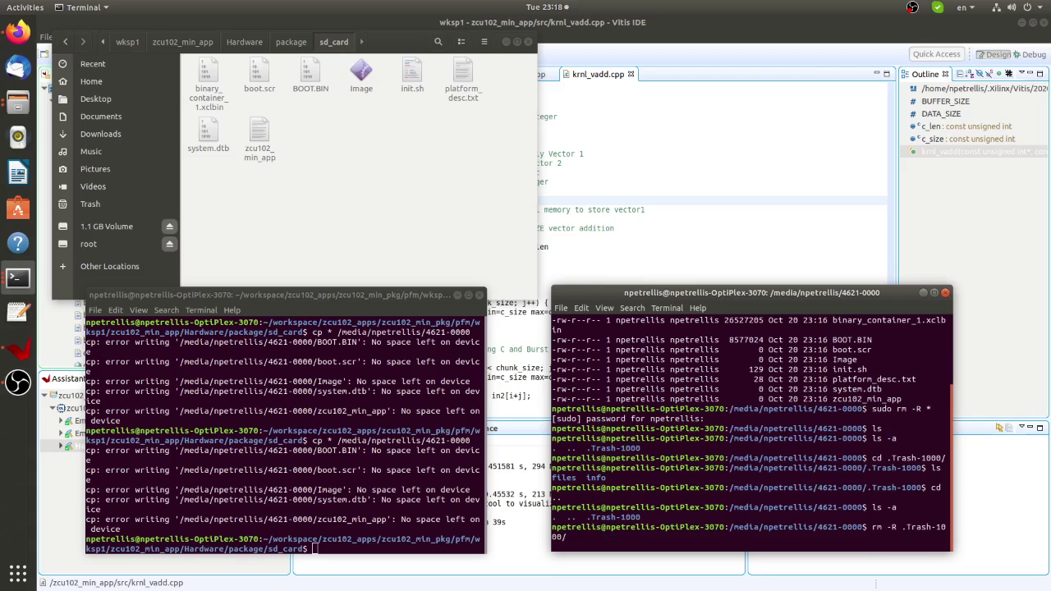
text(ls -a)
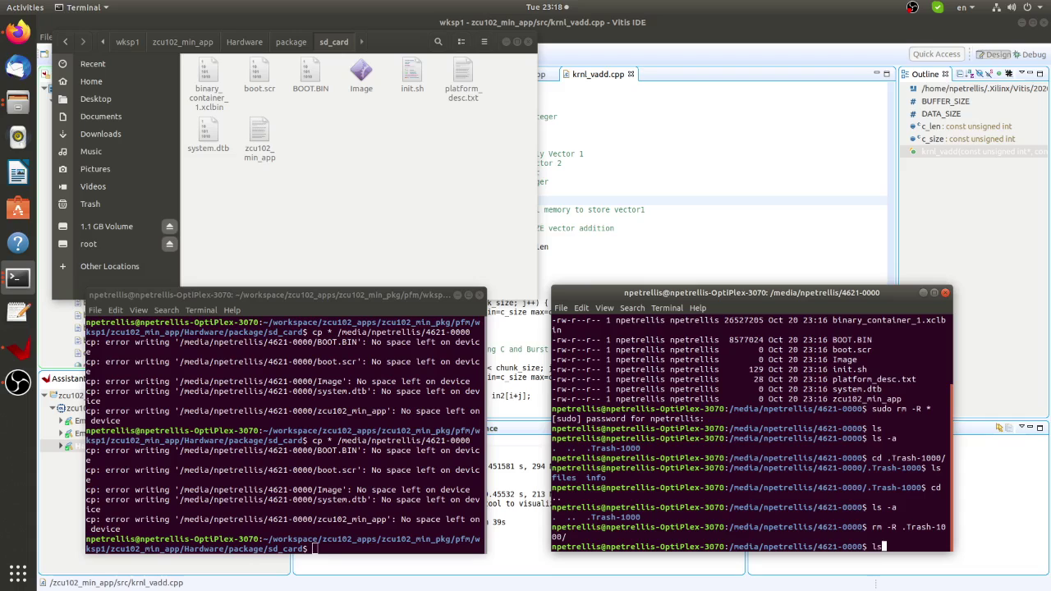
key(Return)
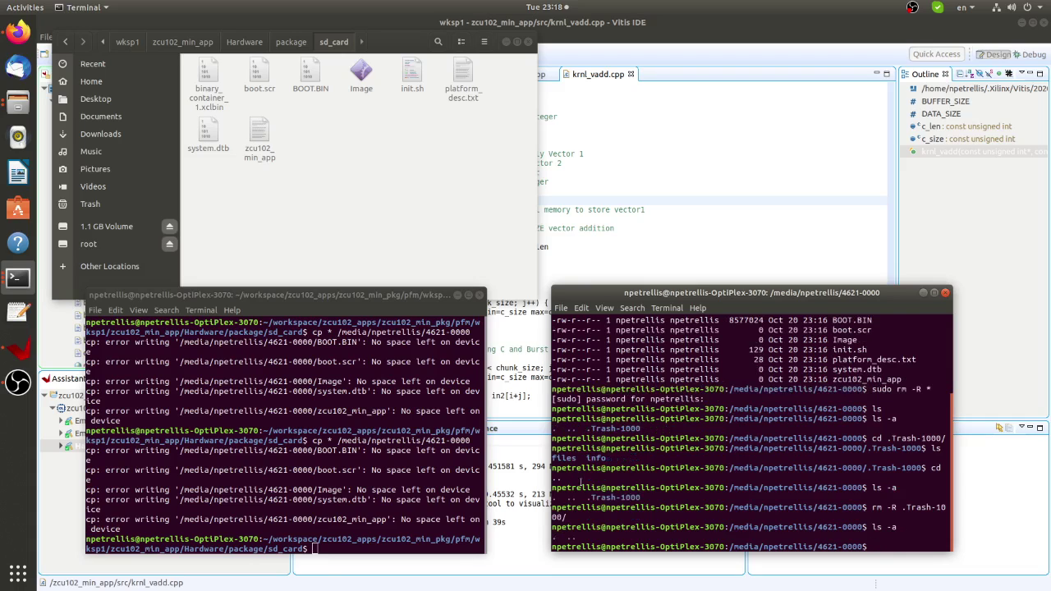
Rerun the cp * copy of the boot files from the build folder shell.
click(300, 471)
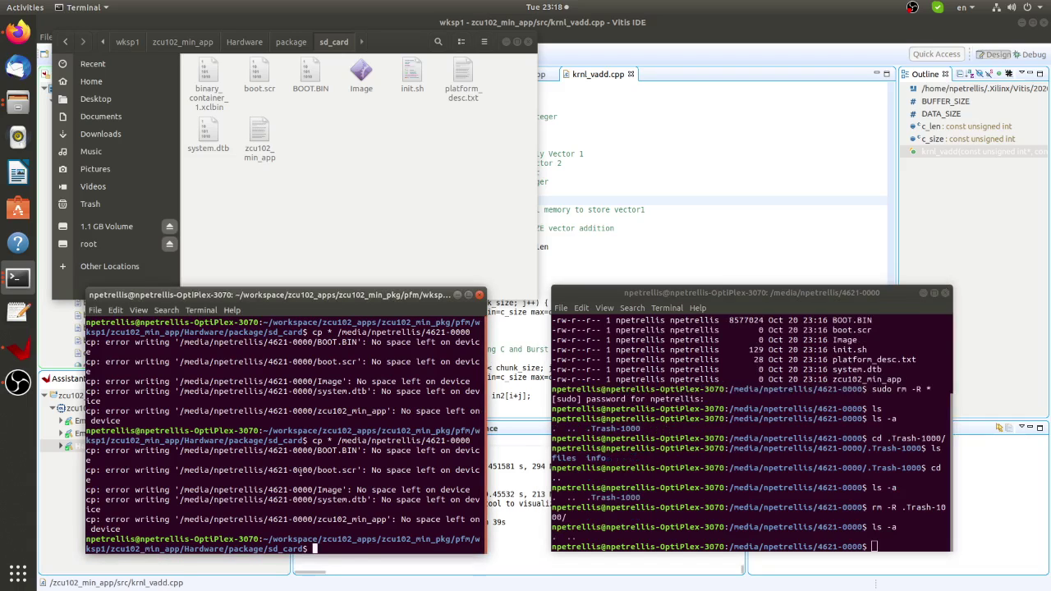
key(Up)
key(Return)
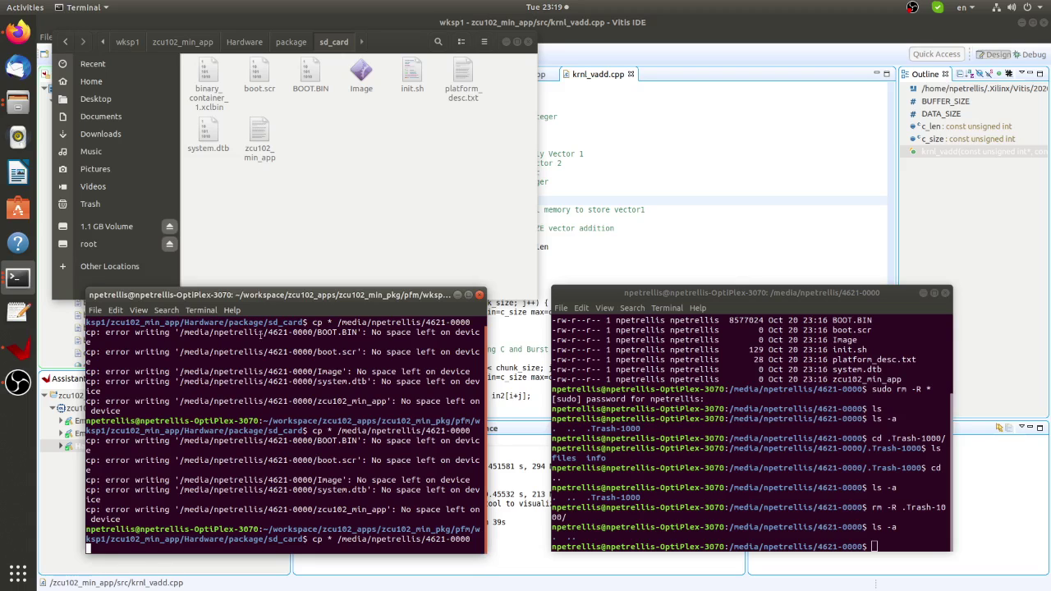
Select the eight boot files in Files and run ls -l to verify their full sizes on the SD card.
click(252, 181)
key(ctrl+a)
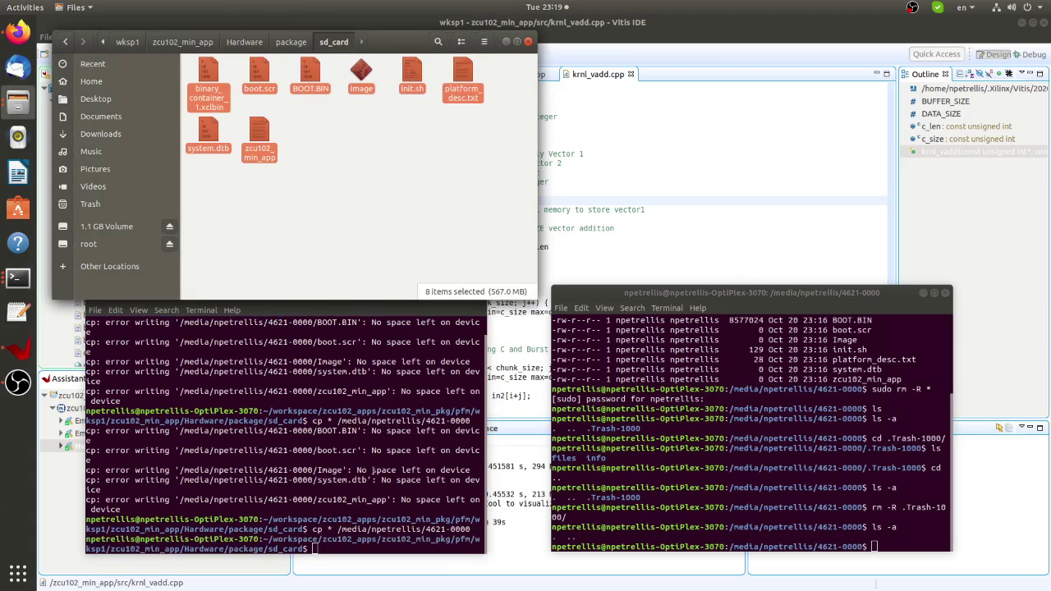
key(alt+Tab)
text(ls )
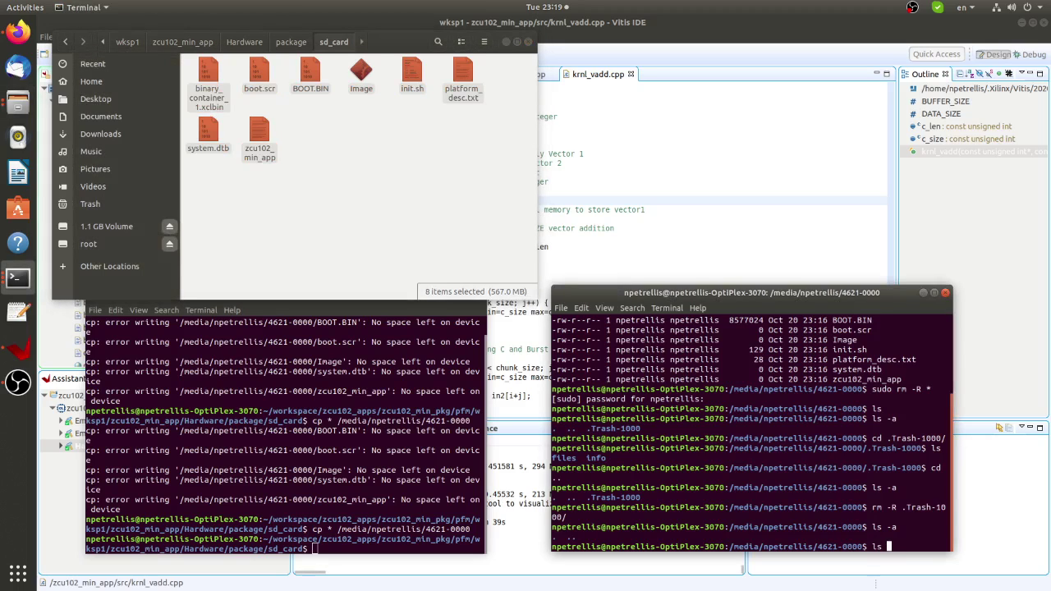
text(a)
key(Return)
text(ls -l)
key(Return)
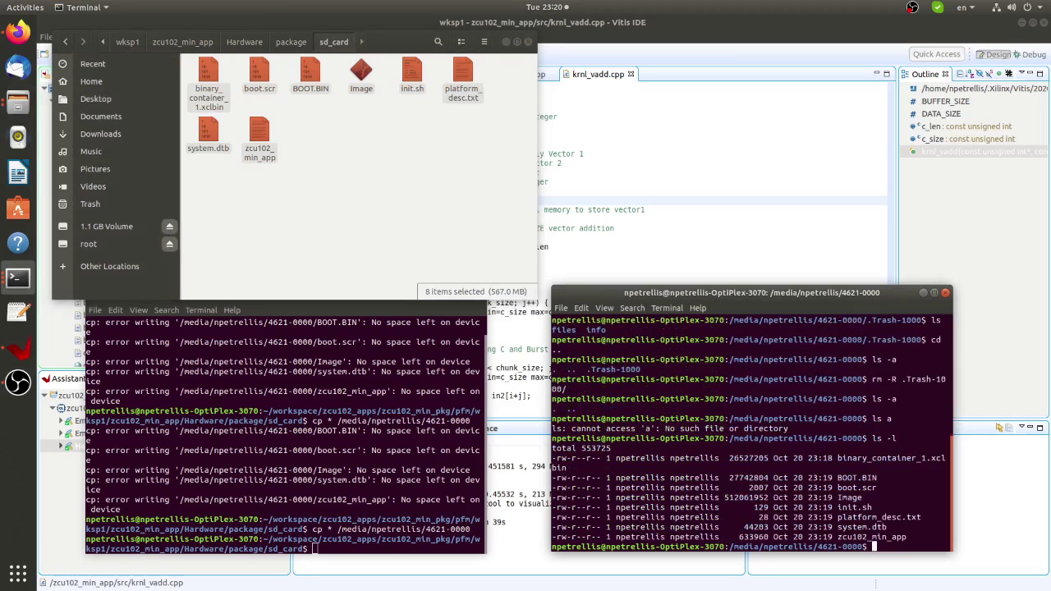
Exit the SD card shell and eject the 1.1 GB Volume.
text(exit)
key(Return)
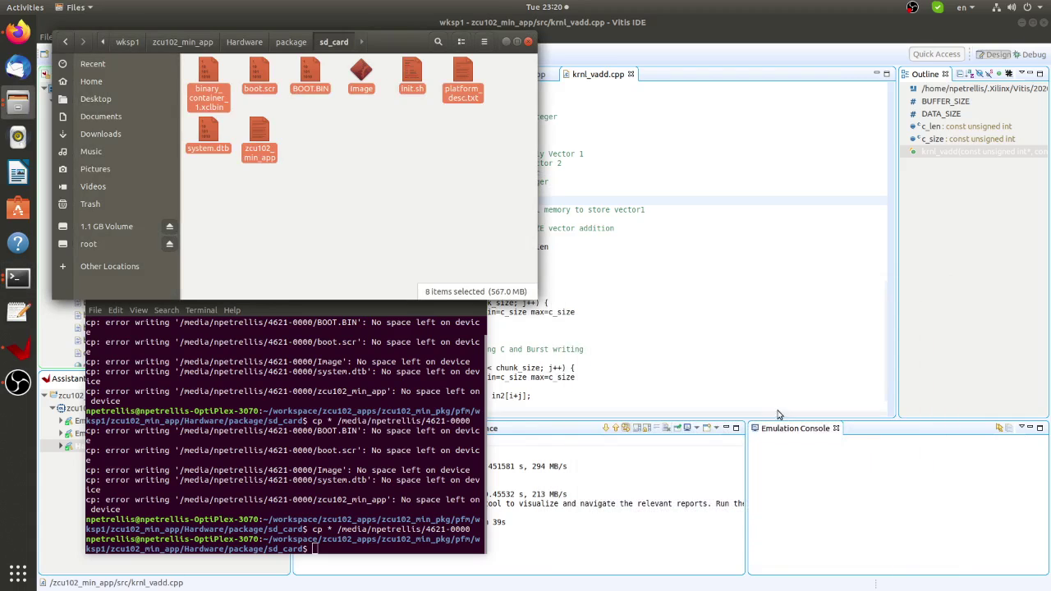
click(168, 228)
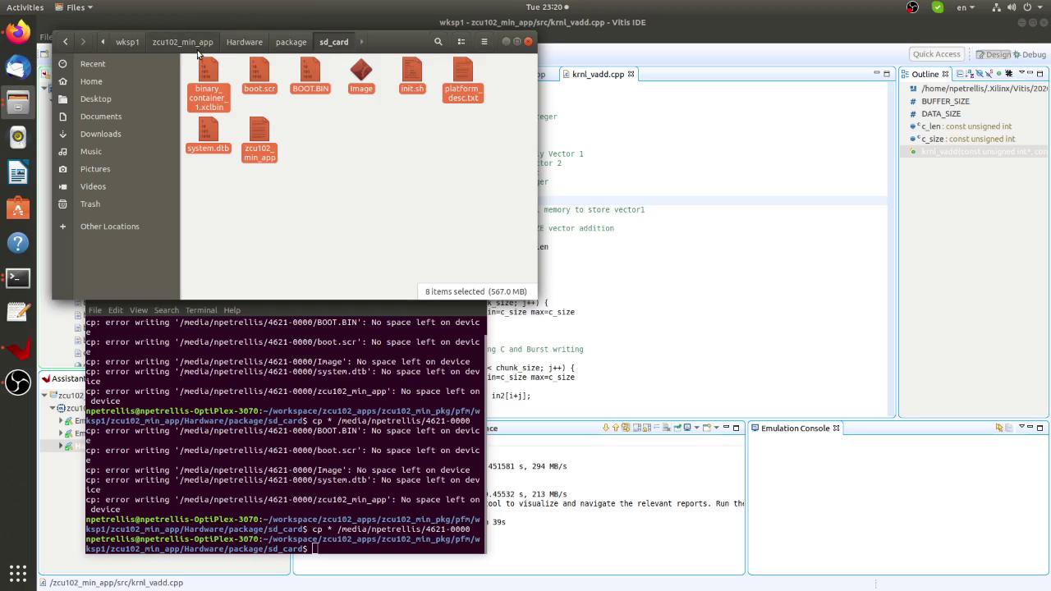
Open a new terminal, move it aside, and launch minicom setup with sudo minicom -s.
click(127, 62)
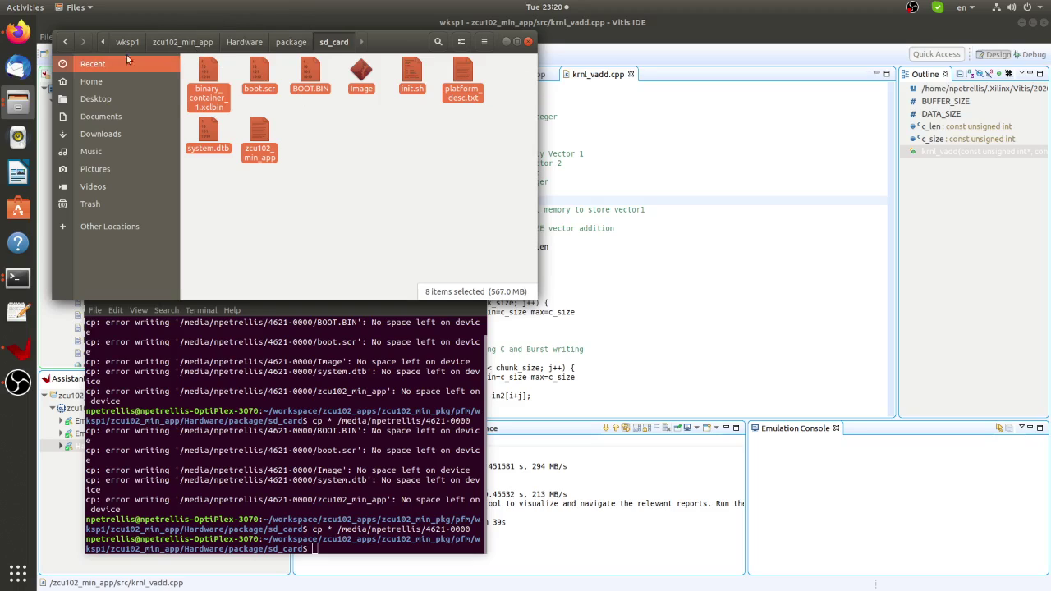
right_click(17, 278)
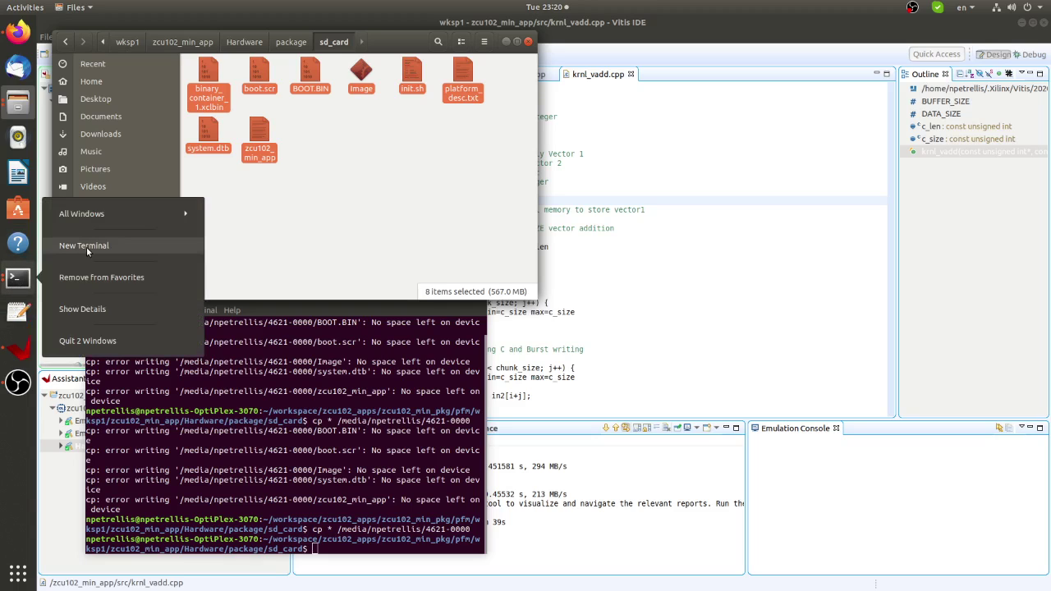
click(87, 246)
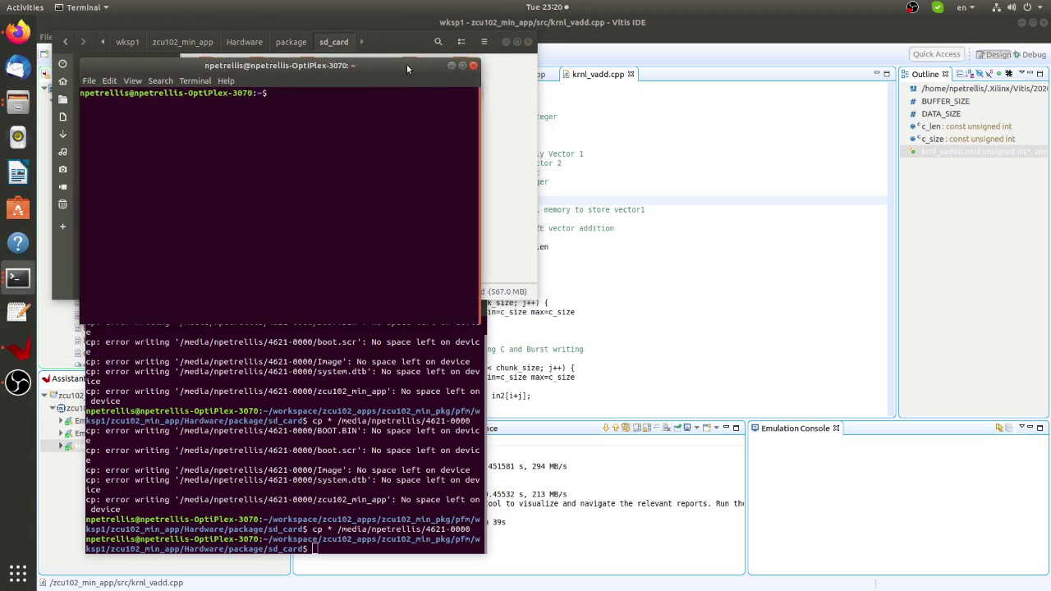
drag(406, 69, 871, 263)
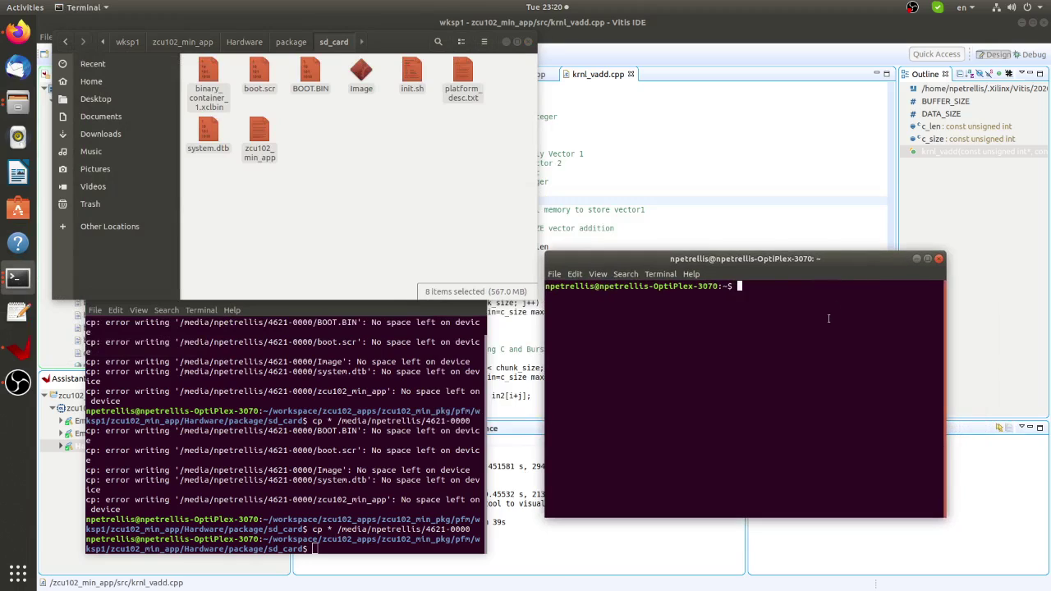
text(sudo minicom -s)
key(Return)
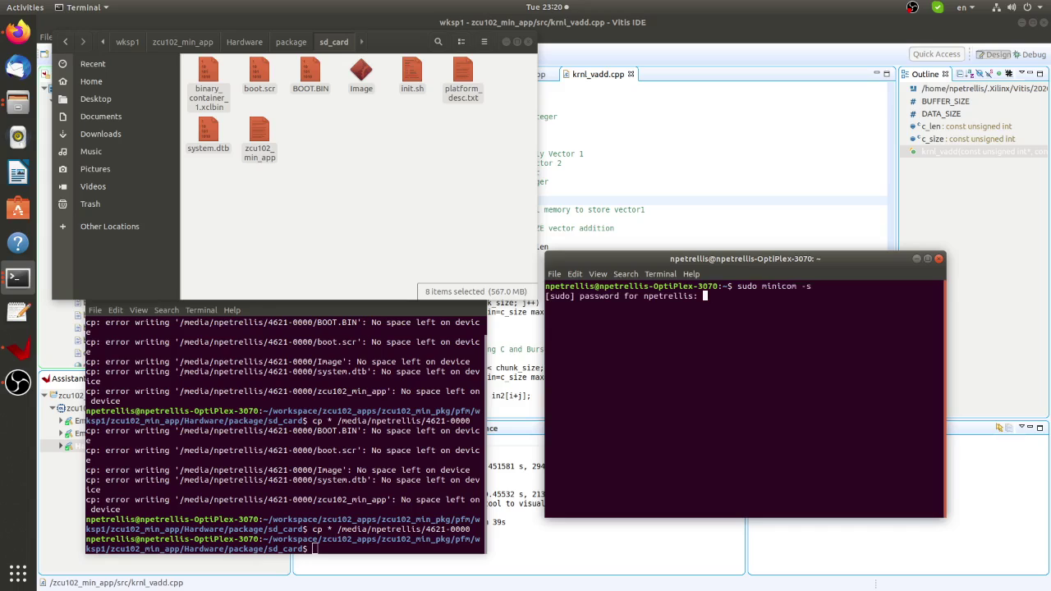
key(Return)
Change the serial device from /dev/tty8 to /dev/ttyUSB0 and exit setup to start the session.
key(Down)
key(Down)
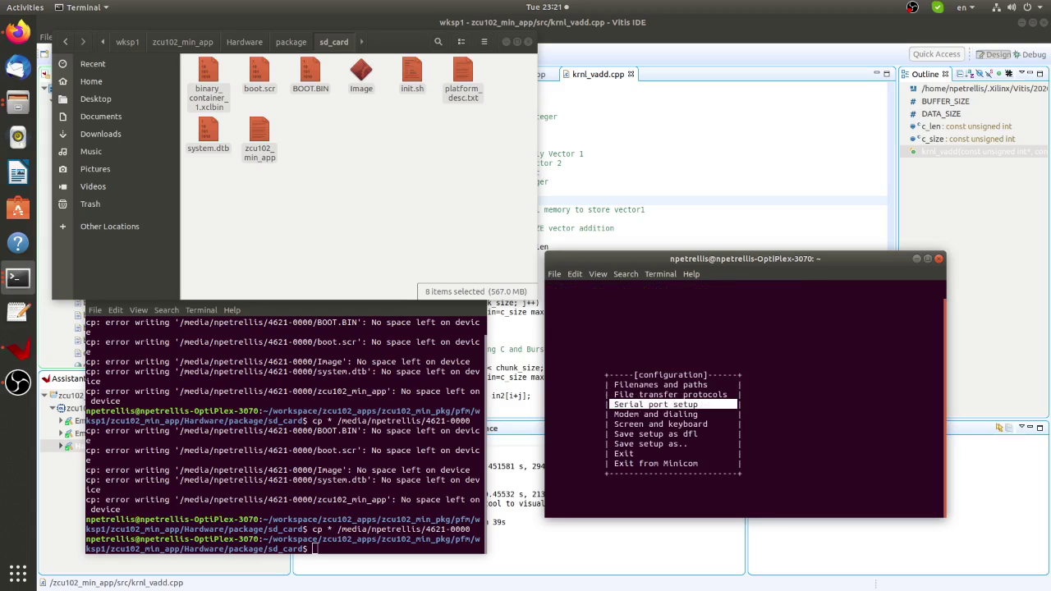
key(Return)
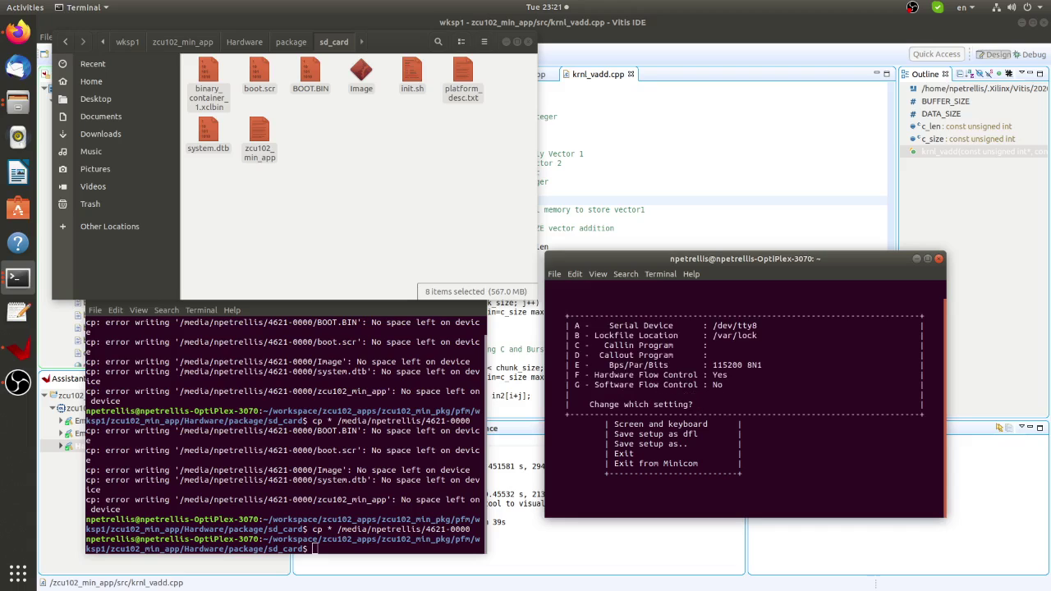
key(BackSpace)
text(USB0f)
key(BackSpace)
key(Return)
key(Return)
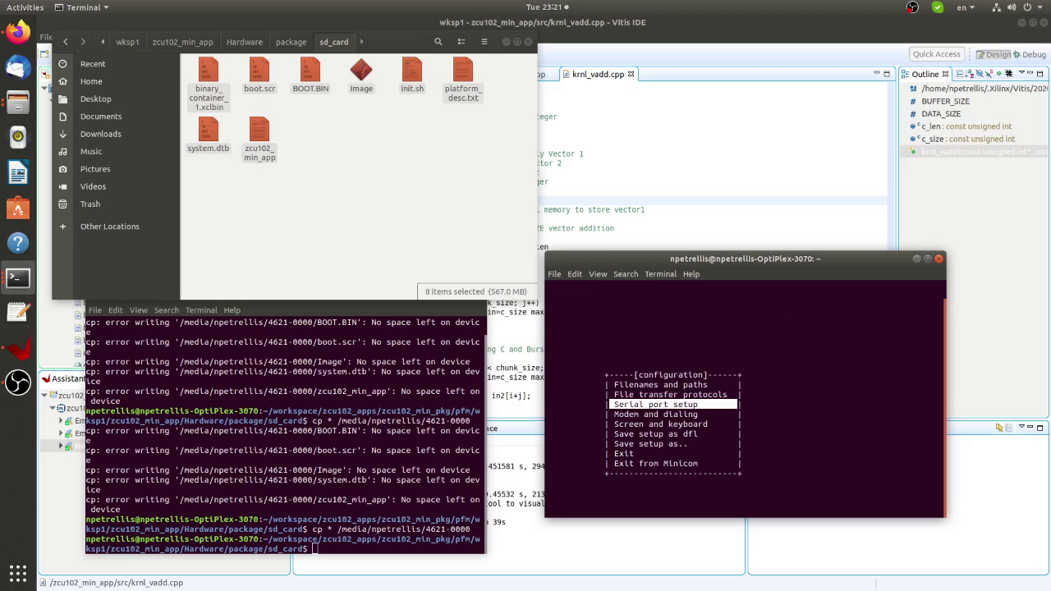
key(Down)
key(Down)
key(Down)
key(Down)
key(Down)
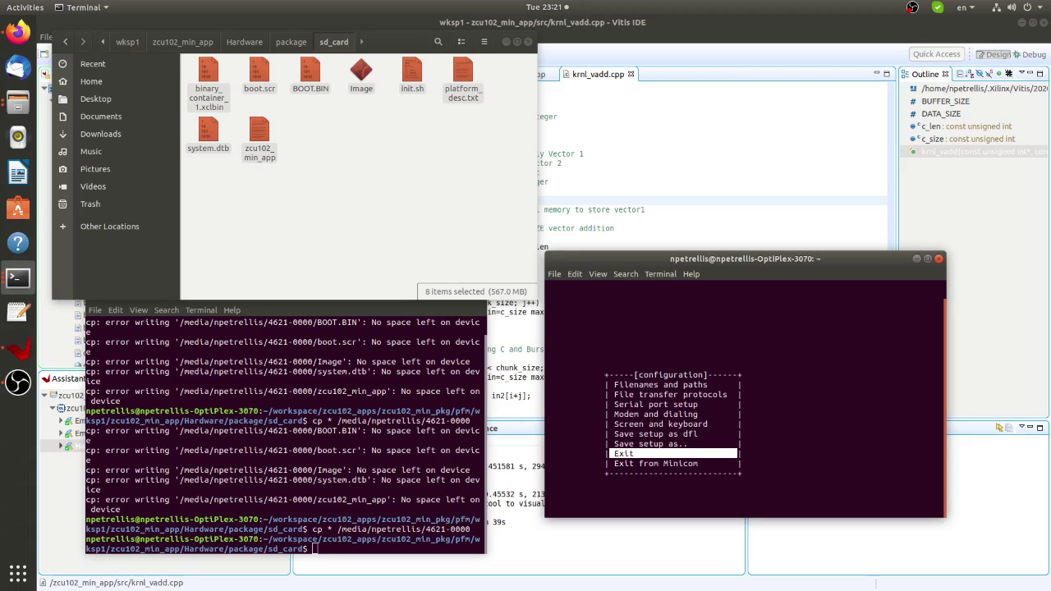
key(Return)
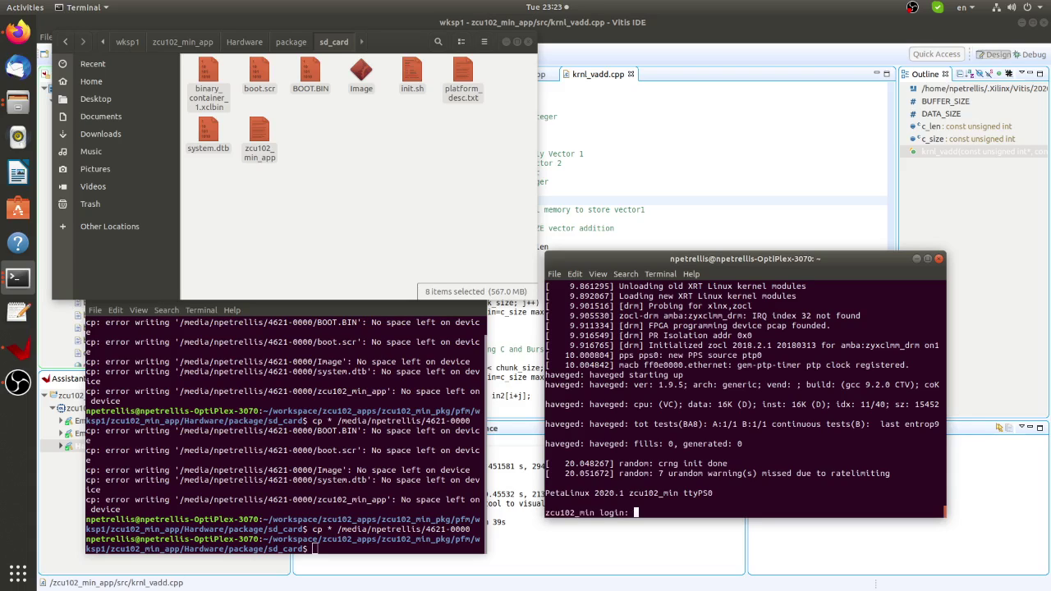
Log into the board as root and print the working directory.
text(root)
key(Return)
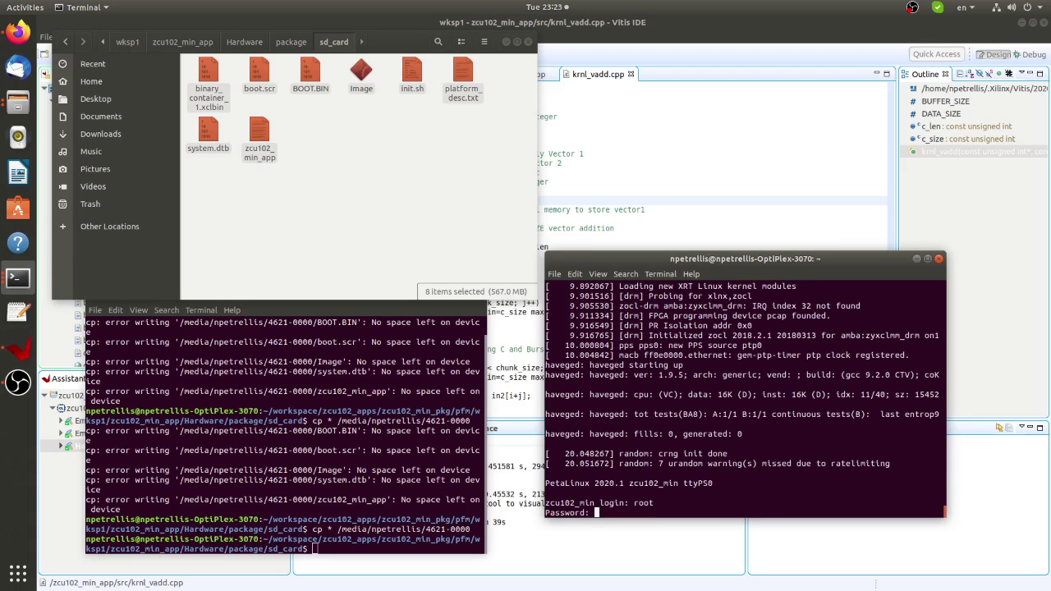
key(Return)
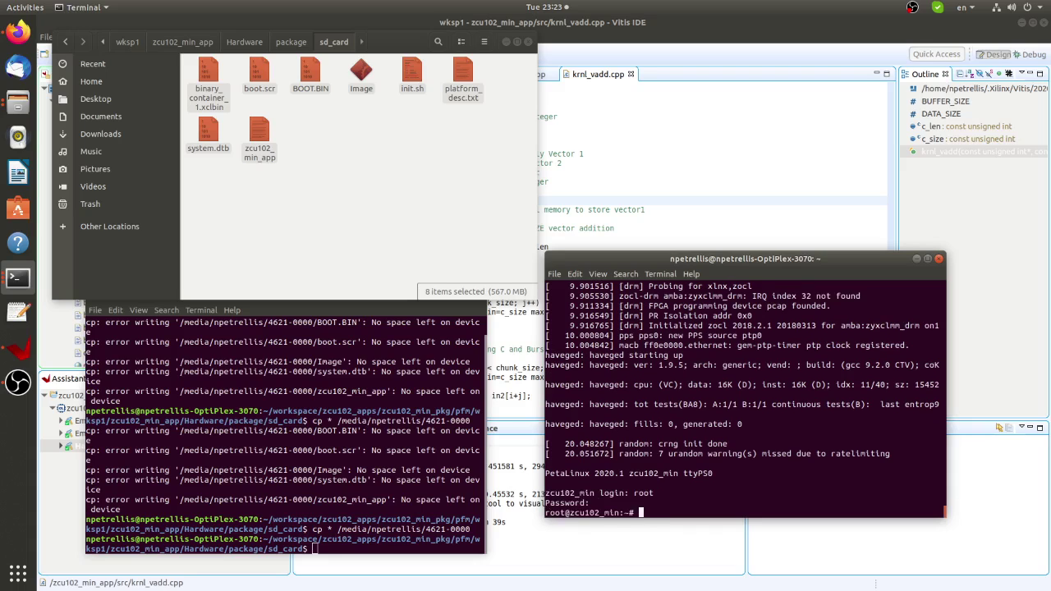
text(pwd)
key(Return)
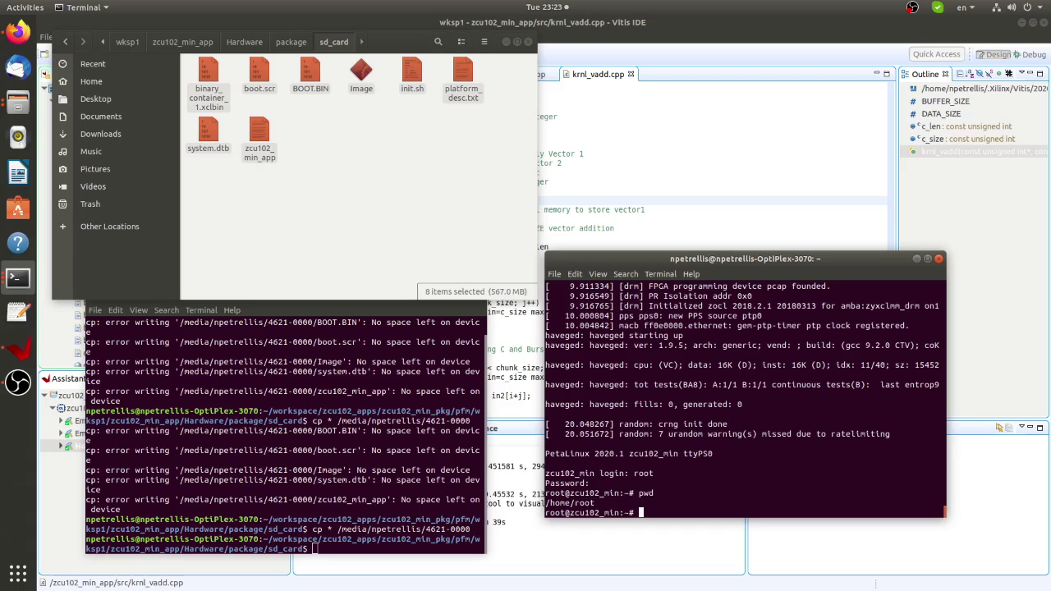
Change to /mnt and list its contents.
text(cd /mnt)
key(Return)
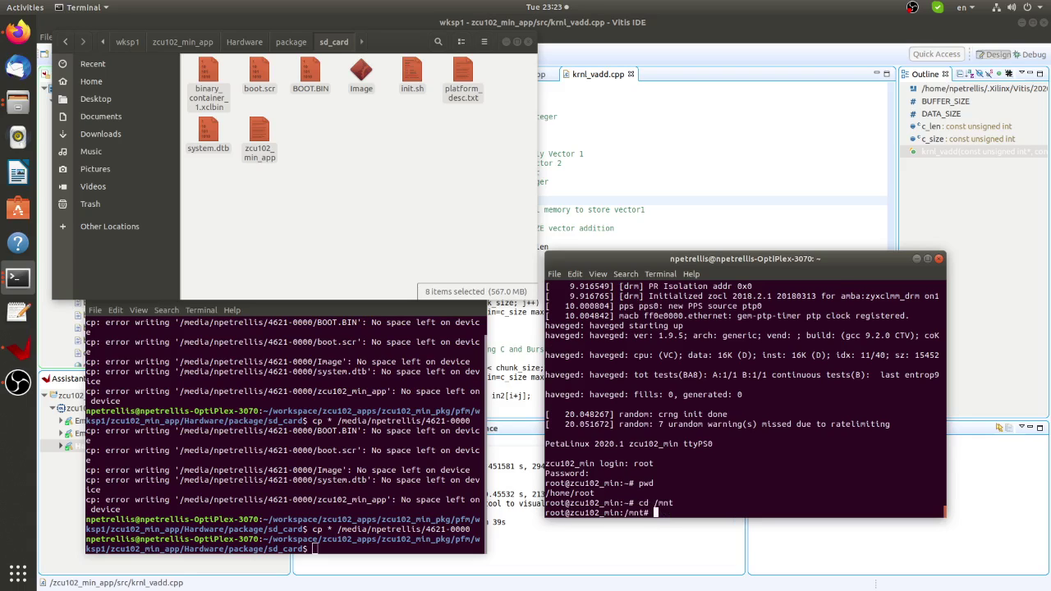
text(ls)
key(Return)
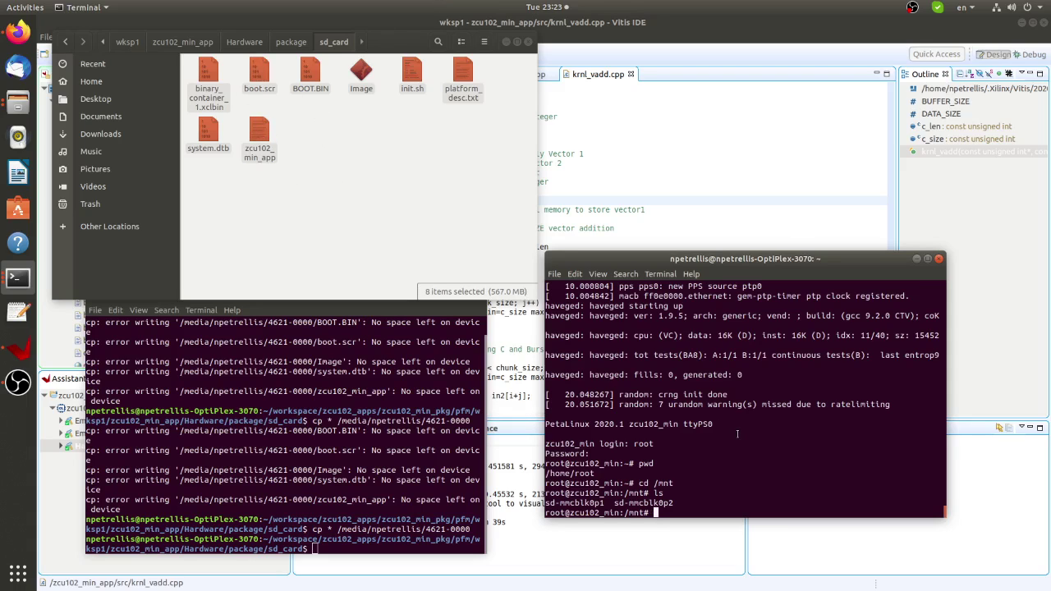
Enter sd-mmcblk0p1, list its files, and open init.sh in vi.
text(cd sd)
key(Tab)
text(1)
key(Return)
text(ls)
key(Return)
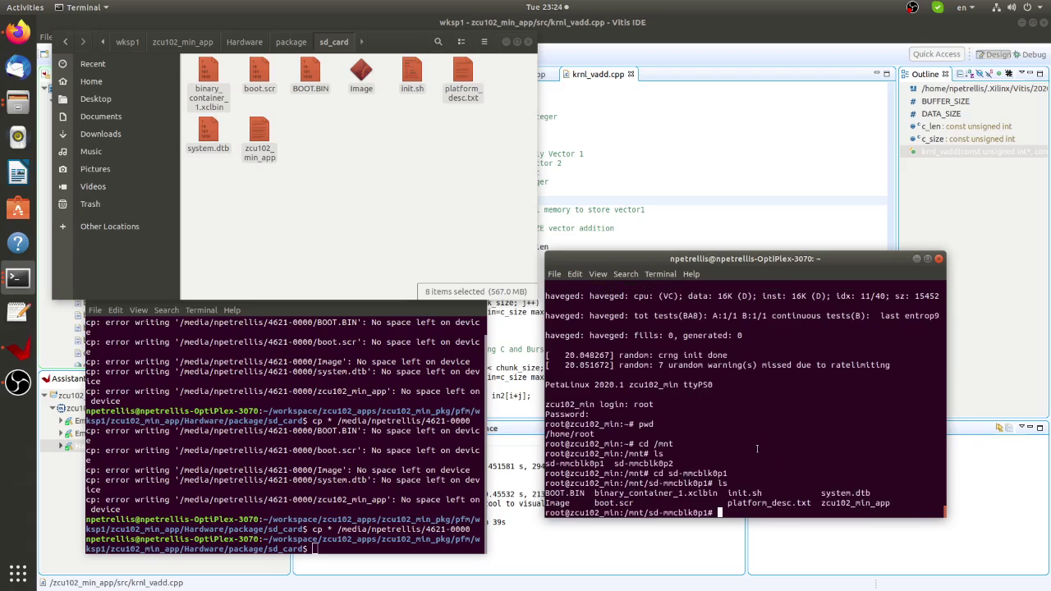
text(vi int)
key(Tab)
key(Return)
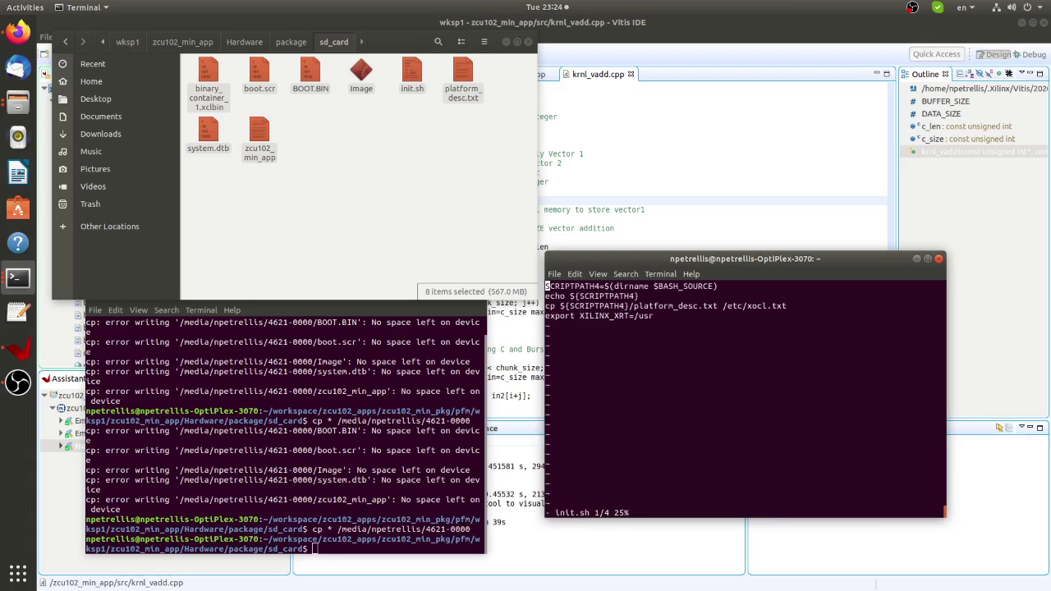
Quit vi and run source ./init.sh in the board shell.
text(:q)
key(Return)
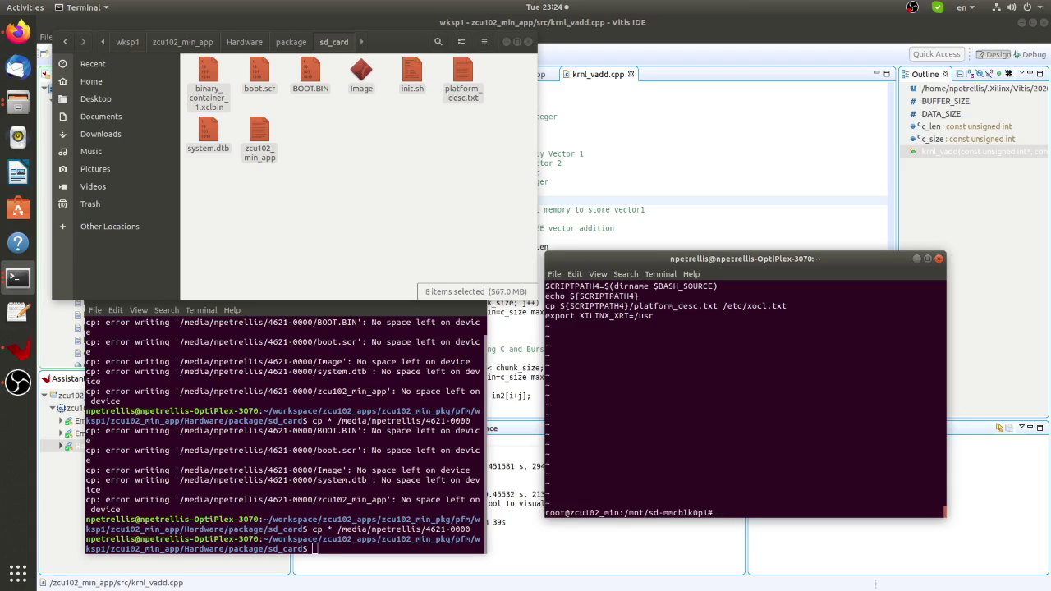
text(source )
text(init.sh)
key(Left)
key(Left)
key(Left)
key(Left)
key(Left)
key(Left)
key(Left)
key(Left)
text(./)
key(Return)
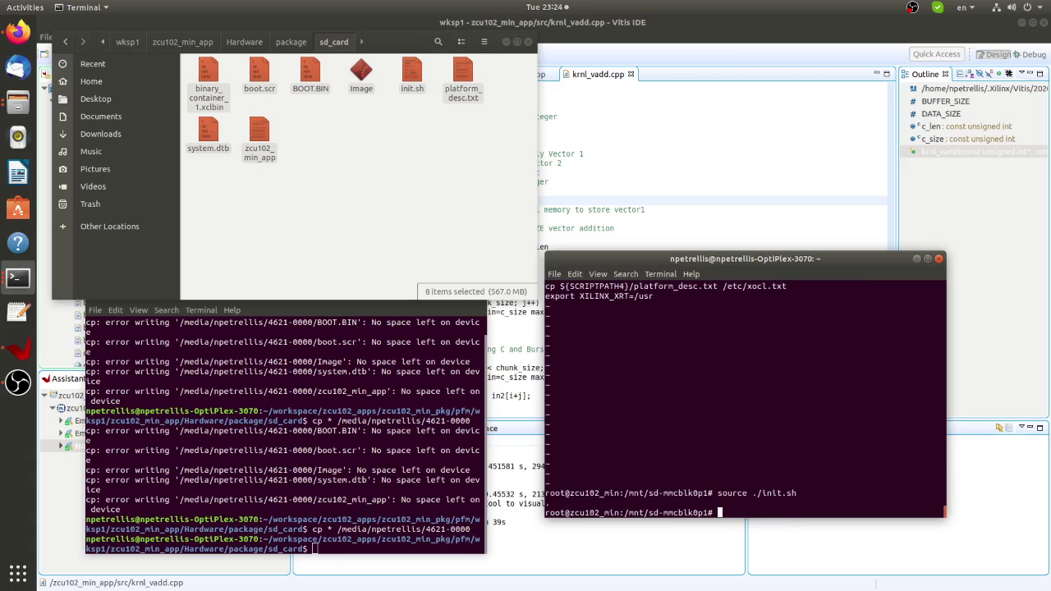
Confirm XILINX_XRT=/usr in env, list files, and type ./zcu102_min_app.
text(env)
key(Return)
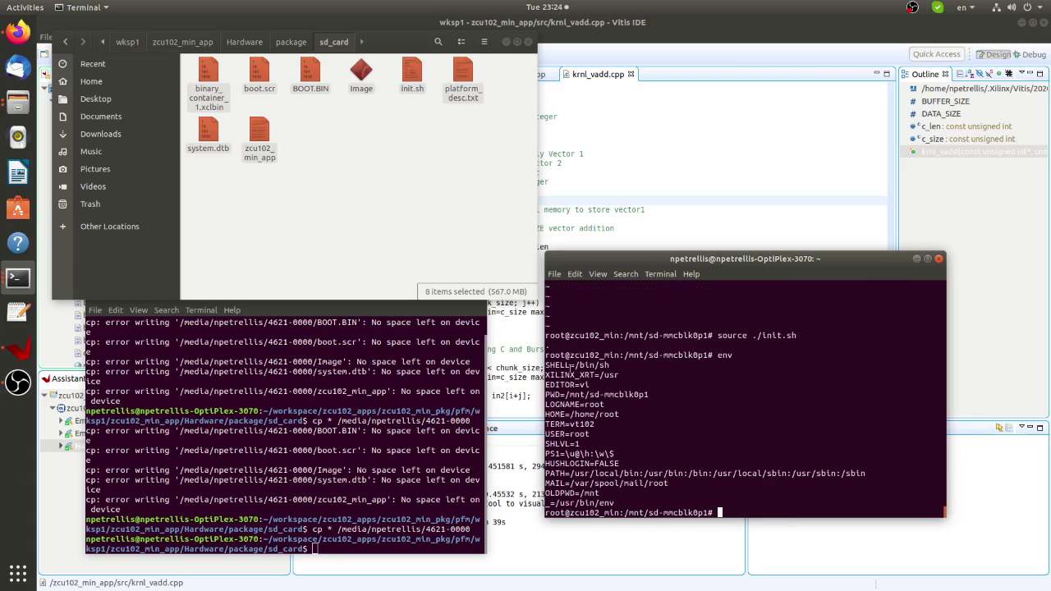
drag(546, 375, 624, 374)
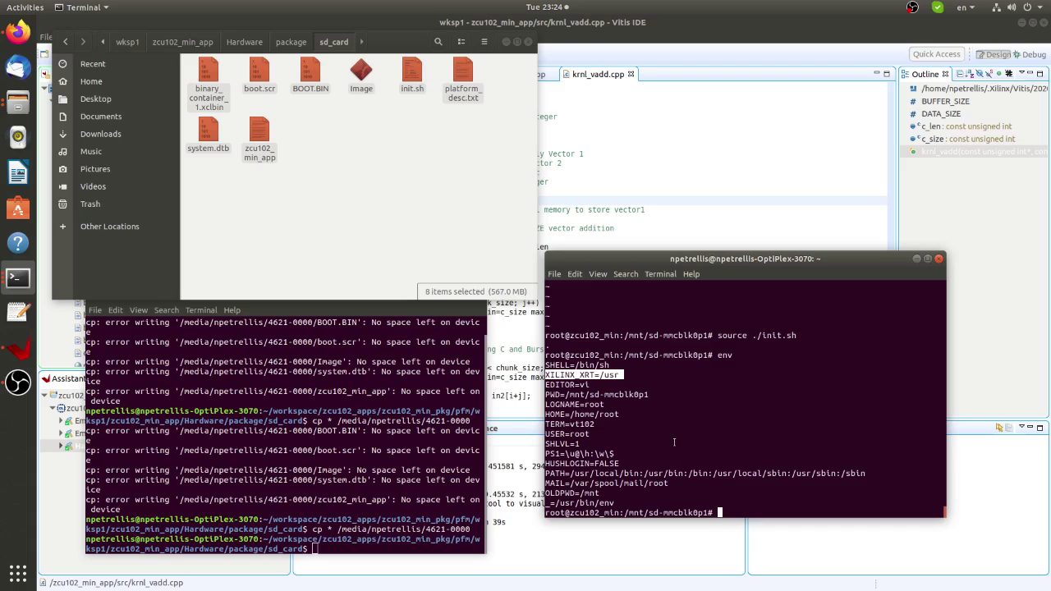
text(ls)
key(Return)
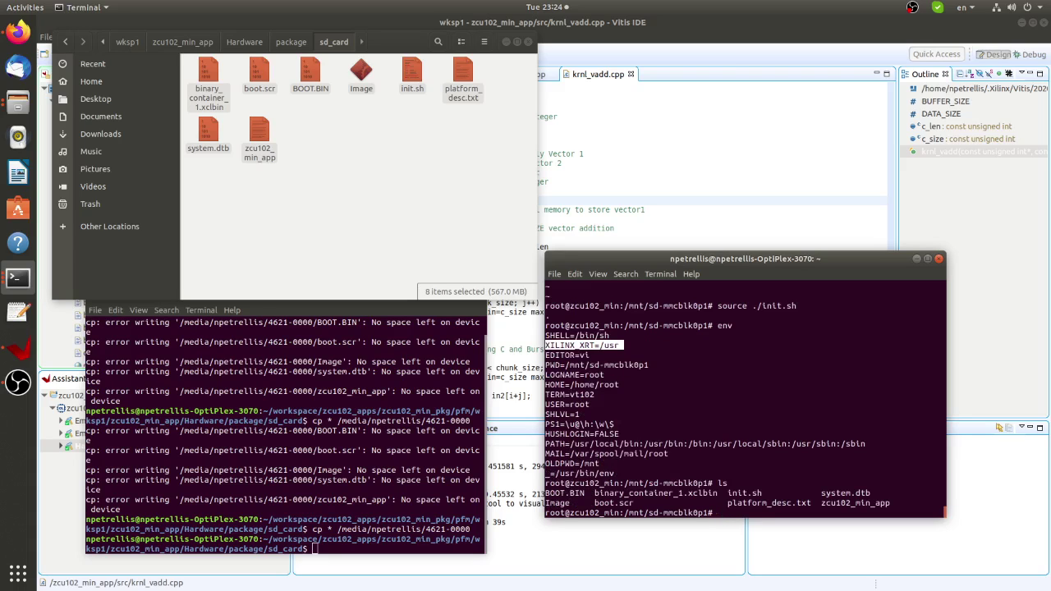
text(./zcu102_min_app)
Append ./binary_container_1.xclbin as the argument, autocompleting it from ./bi.
drag(596, 493, 711, 493)
click(772, 446)
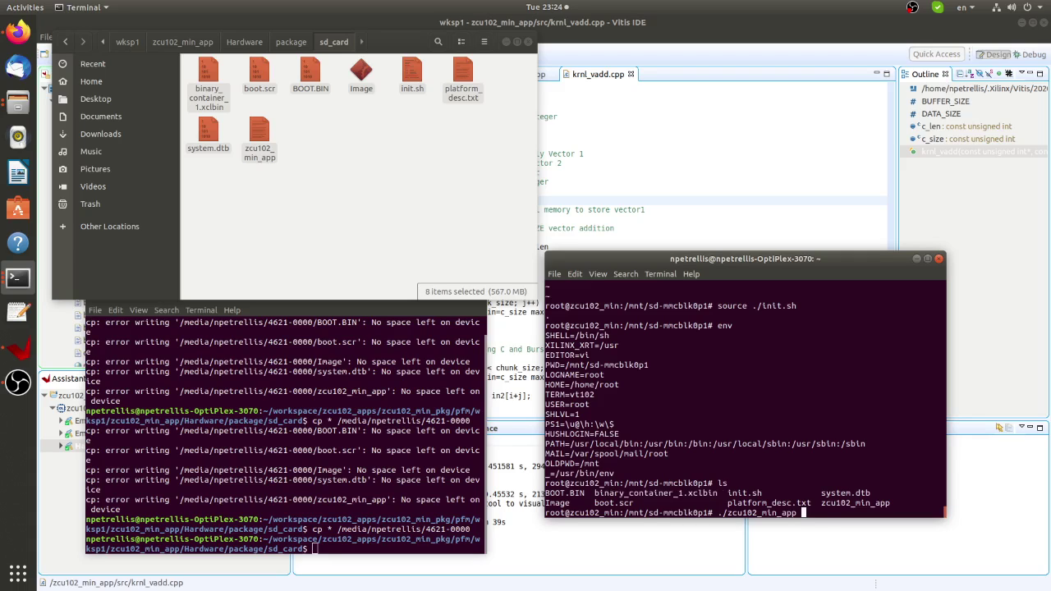
text(./bi)
key(Tab)
Run ./zcu102_min_app ./binary_container_1.xclbin and highlight the TEST PASSED line.
key(Return)
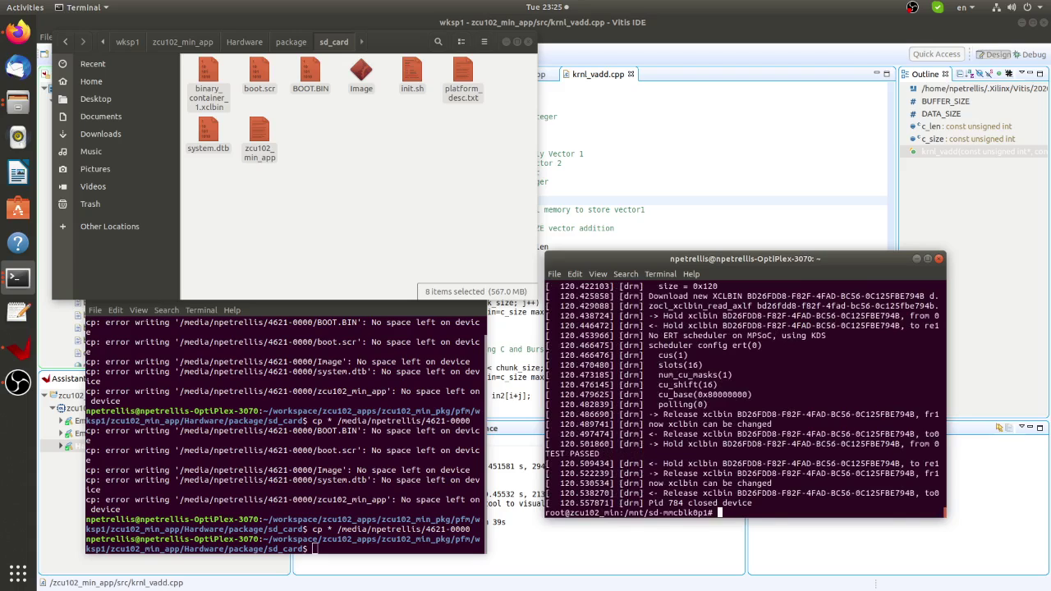
drag(604, 453, 544, 453)
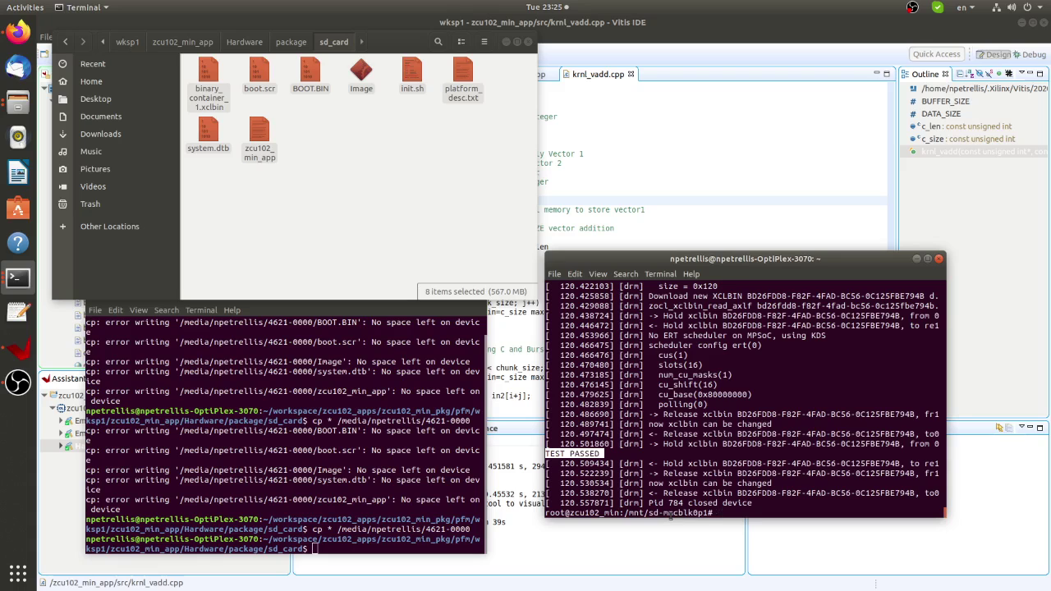